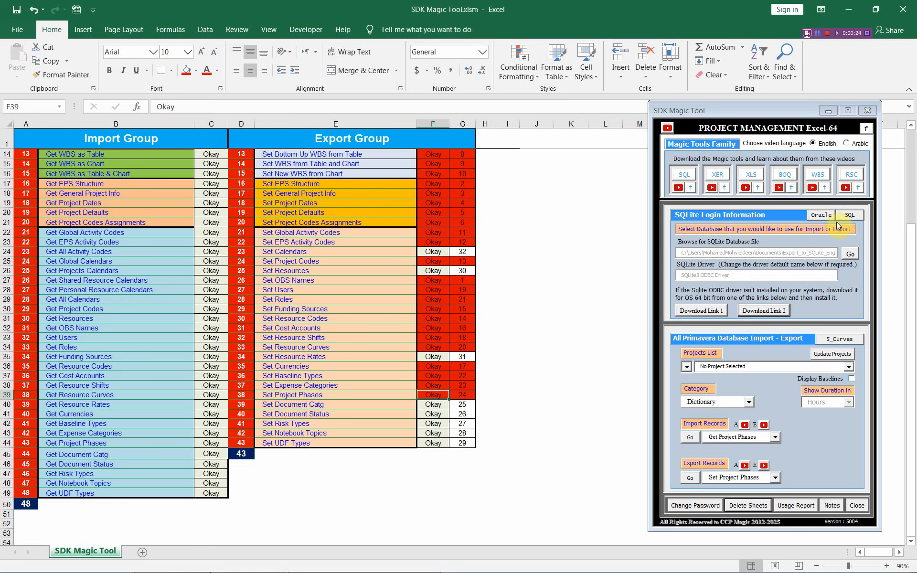
Import the project phases from the SQLite database using the Dictionary category and the Get Project Phases record type
{"action": "left_click", "coordinate": [748, 402]}
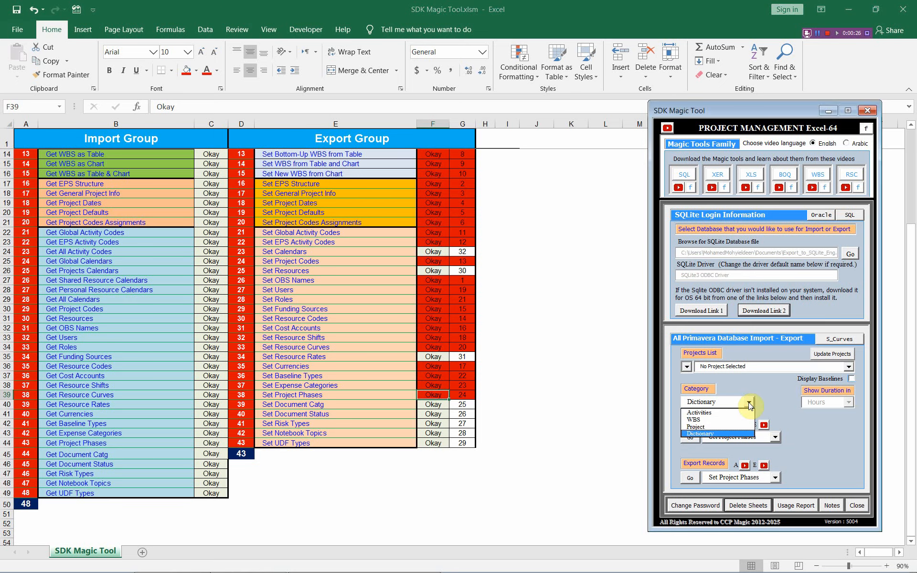
{"action": "left_click", "coordinate": [737, 434]}
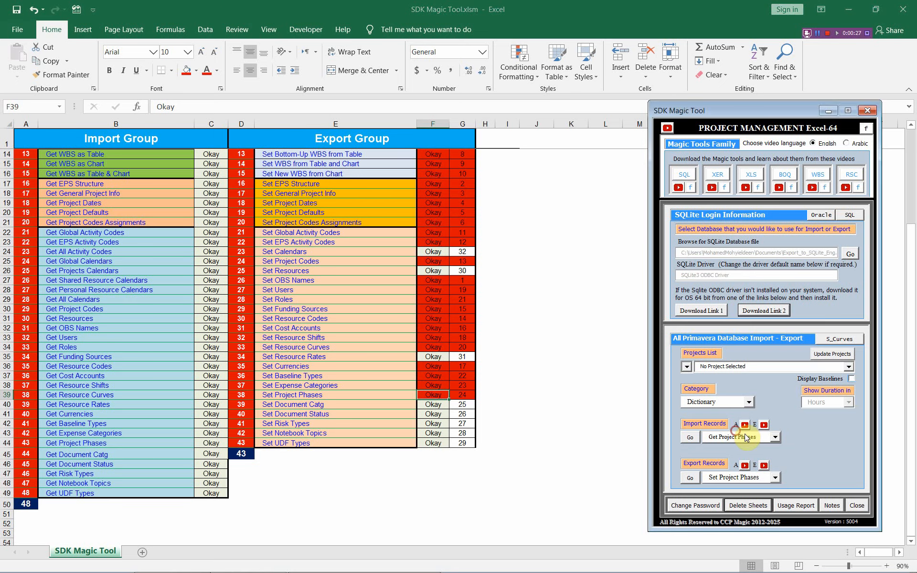
{"action": "left_click", "coordinate": [775, 437]}
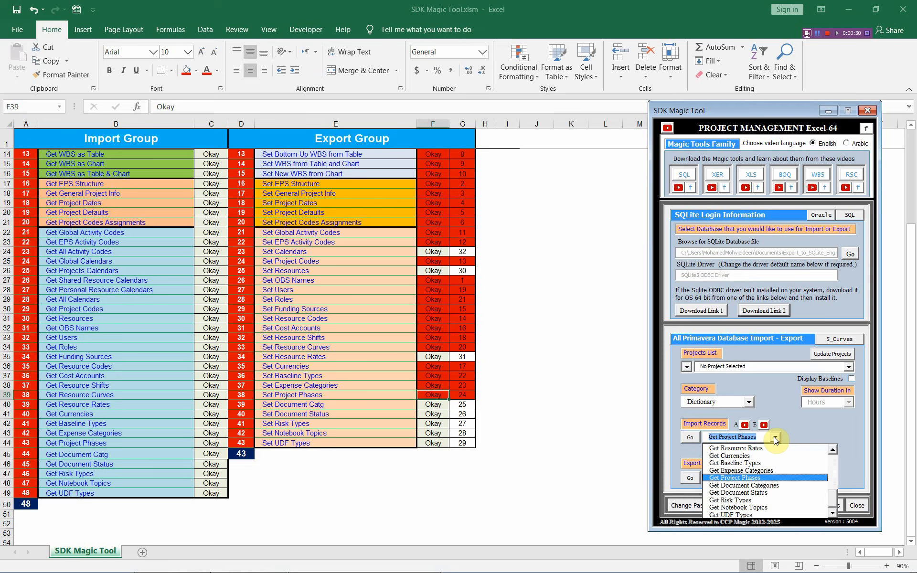
{"action": "left_click", "coordinate": [764, 478]}
{"action": "left_click", "coordinate": [691, 437]}
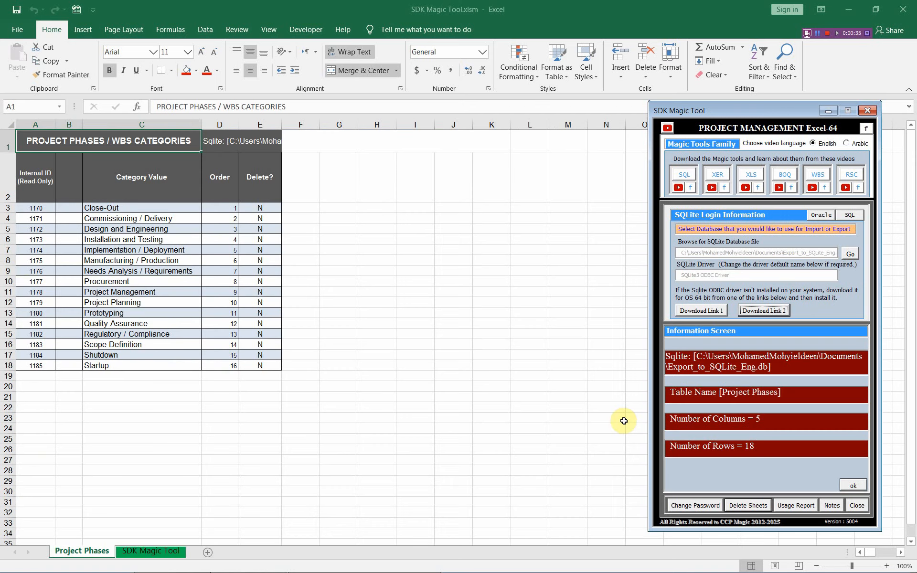
{"action": "left_click", "coordinate": [45, 208]}
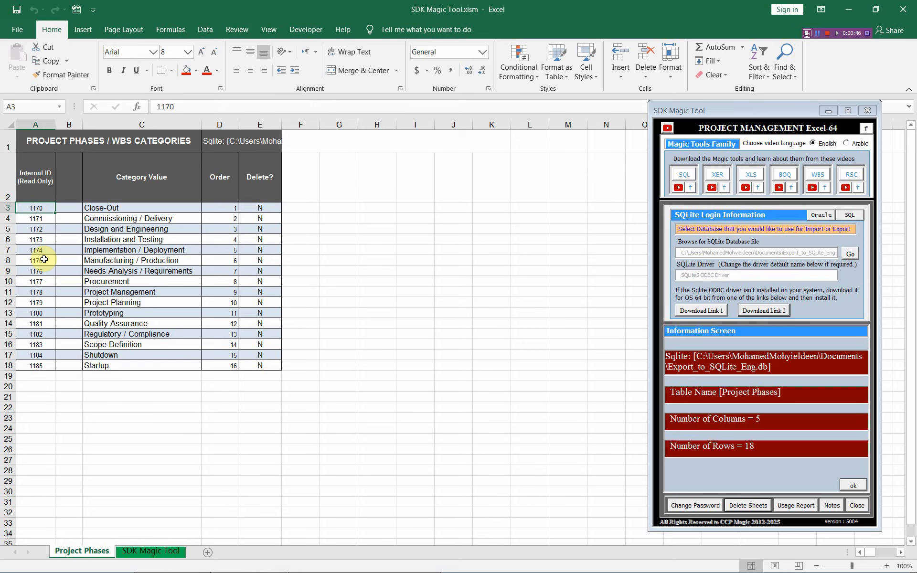
Switch to Primavera P6 and review the WBS Categories list in the Admin Categories, closing the dialog when done
{"action": "key", "text": "alt+Tab"}
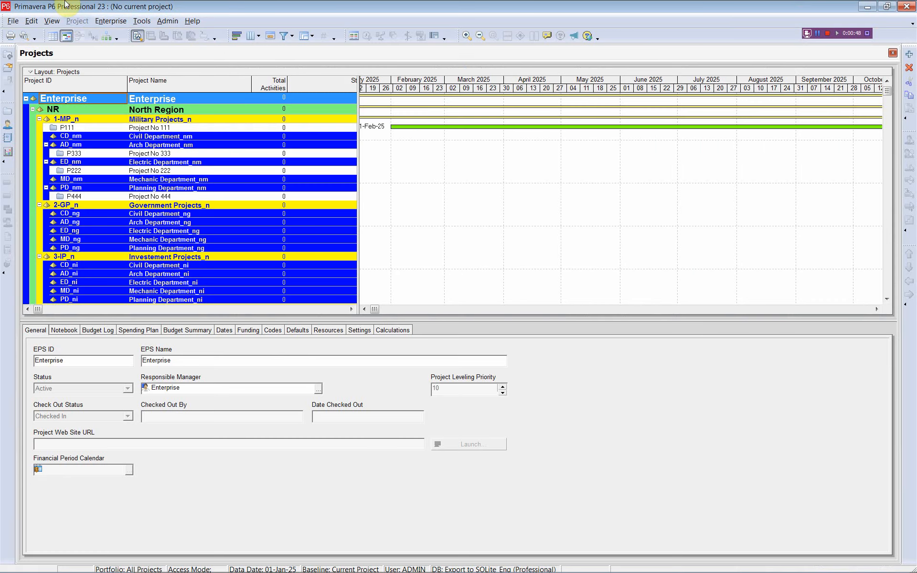
{"action": "left_click", "coordinate": [167, 21]}
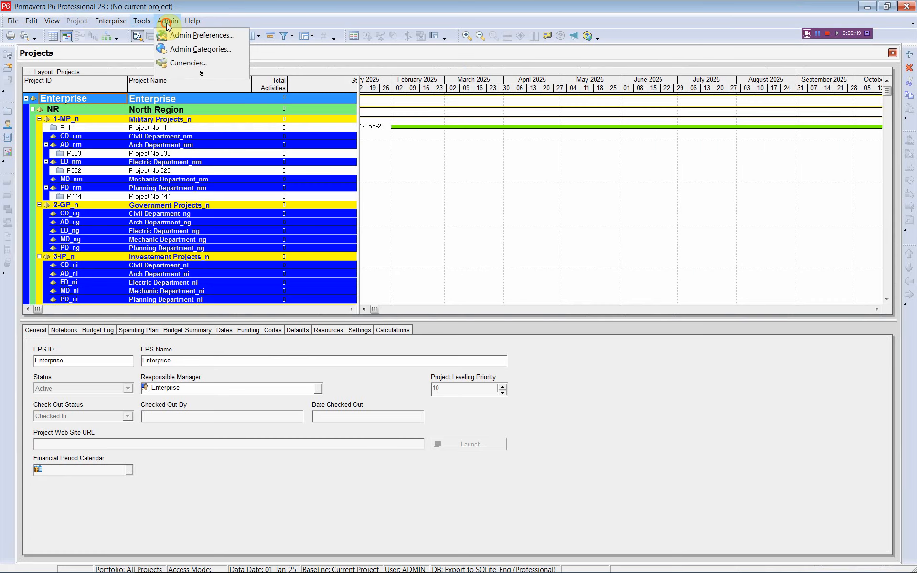
{"action": "left_click", "coordinate": [190, 48]}
{"action": "left_click", "coordinate": [310, 210]}
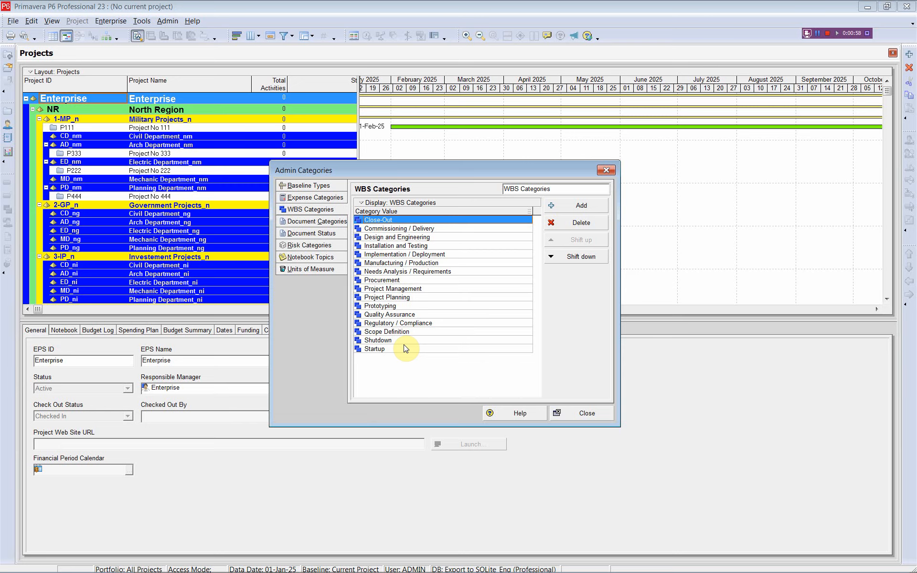
{"action": "left_click", "coordinate": [604, 172]}
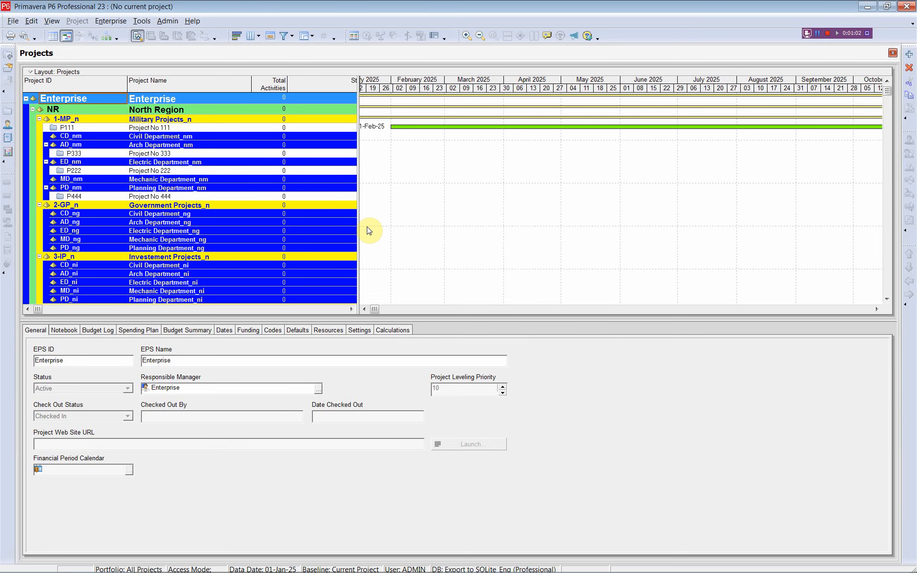
Switch back to Excel and duplicate the Project Phases sheet as a backup placed right after the original
{"action": "key", "text": "alt+Tab"}
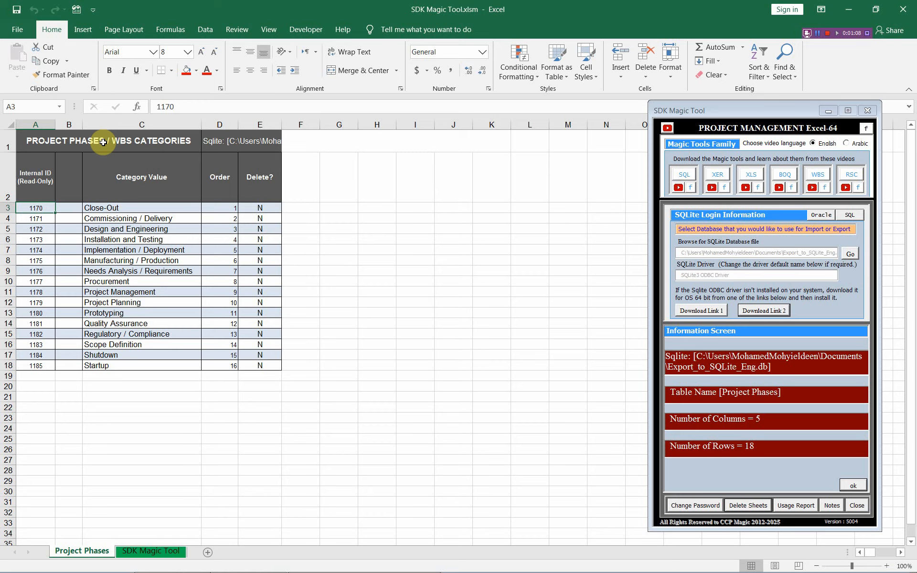
{"action": "left_click", "coordinate": [90, 550]}
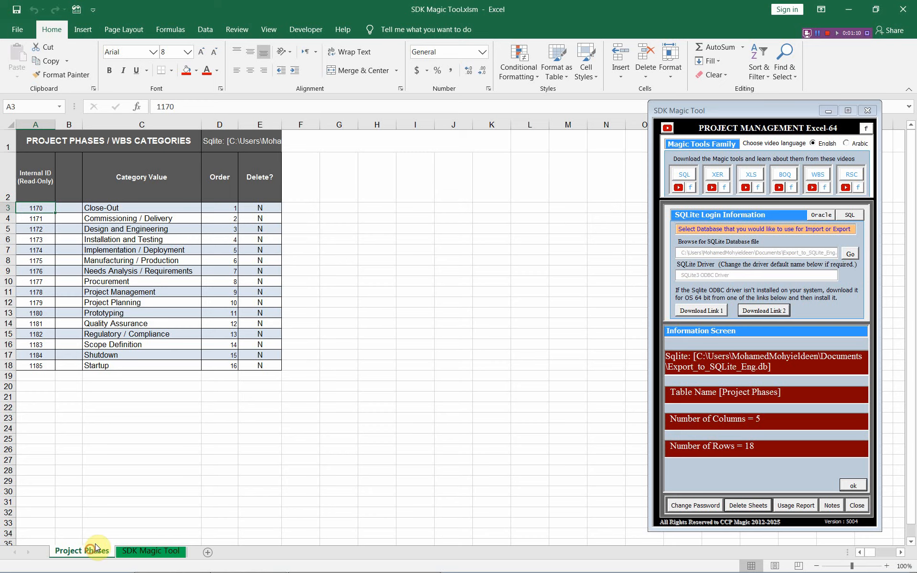
{"action": "left_click_drag", "start_coordinate": [95, 548], "coordinate": [133, 547]}
{"action": "left_click", "coordinate": [87, 550]}
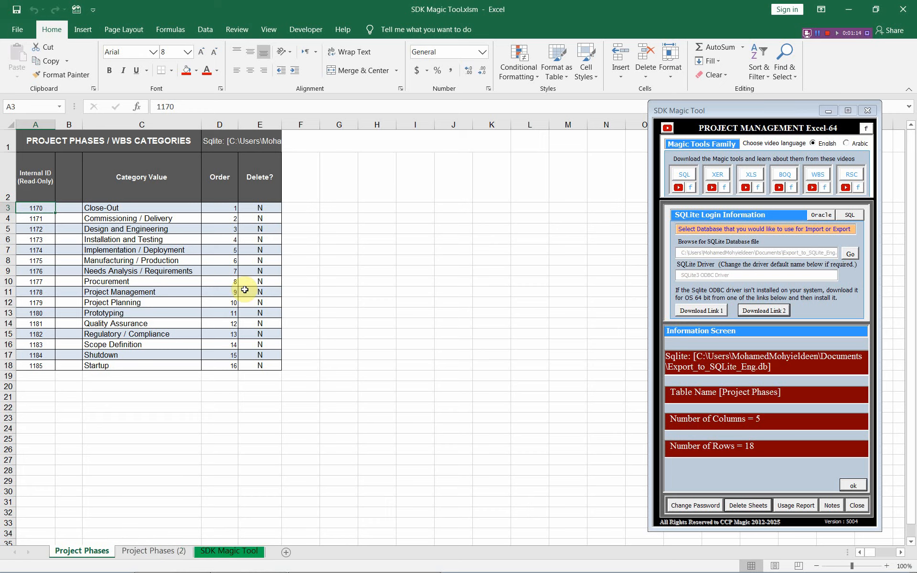
Set the Delete? value to y for every category on the original Project Phases sheet, rows 3 to 18
{"action": "left_click", "coordinate": [257, 210]}
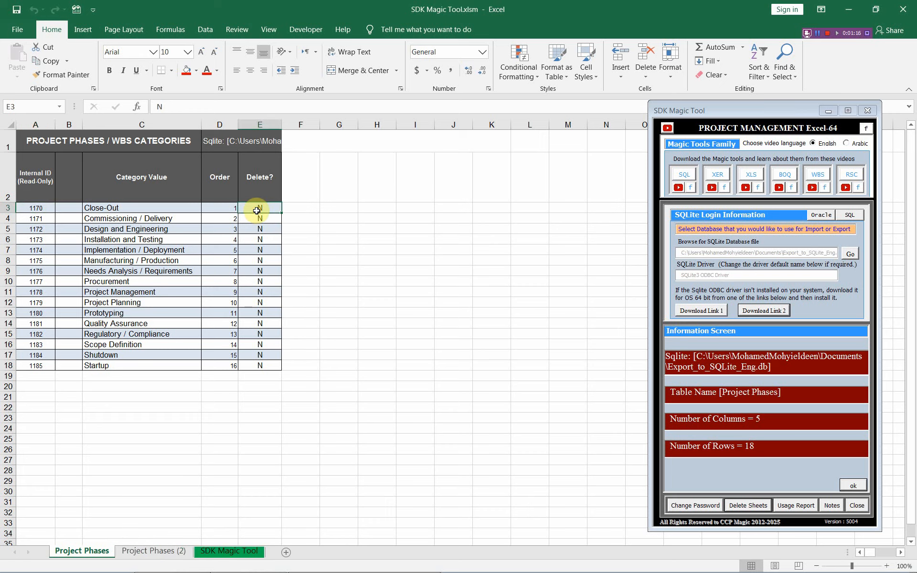
{"action": "type", "text": "y"}
{"action": "key", "text": "Return"}
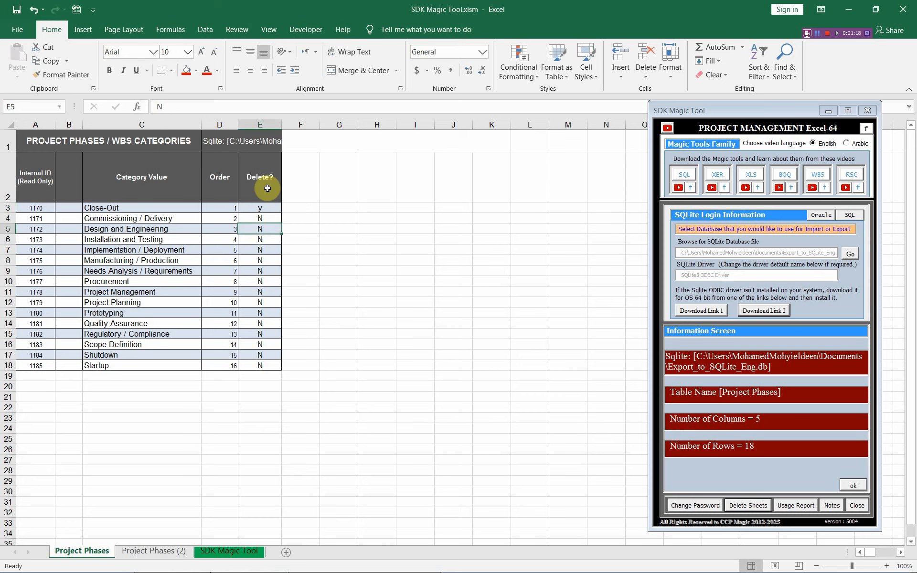
{"action": "left_click", "coordinate": [267, 206]}
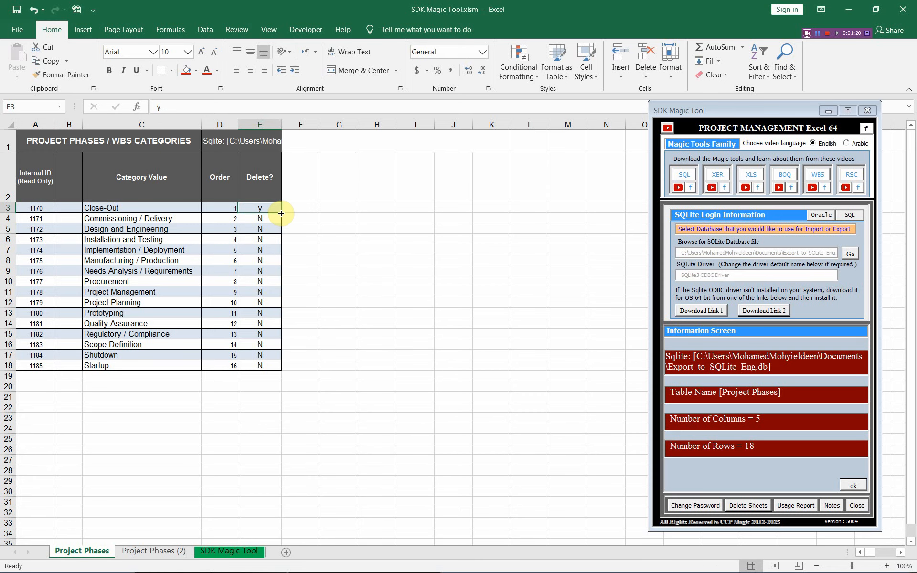
{"action": "double_click", "coordinate": [281, 213]}
{"action": "left_click", "coordinate": [266, 211]}
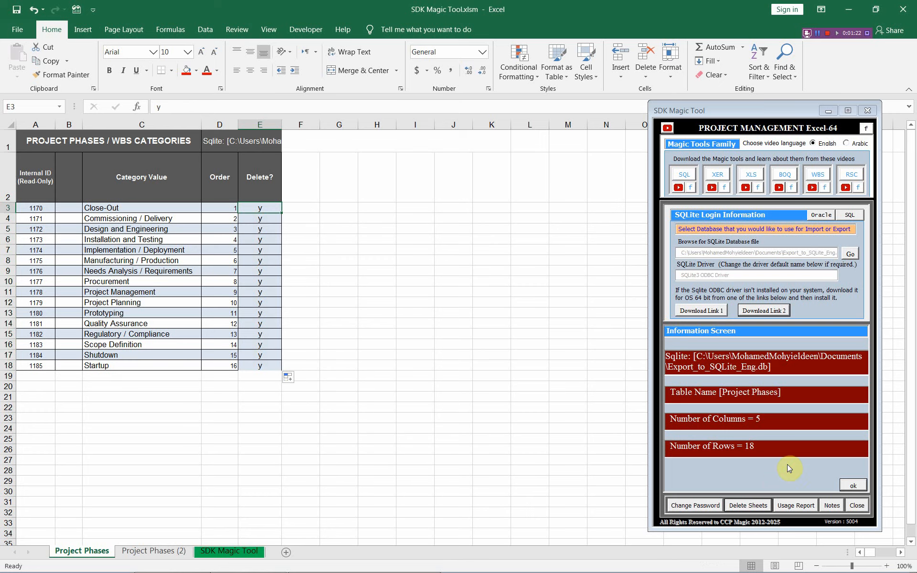
Export the deletion flags to the database with Set Project Phases and re-import the records with Get Project Phases
{"action": "left_click", "coordinate": [845, 483]}
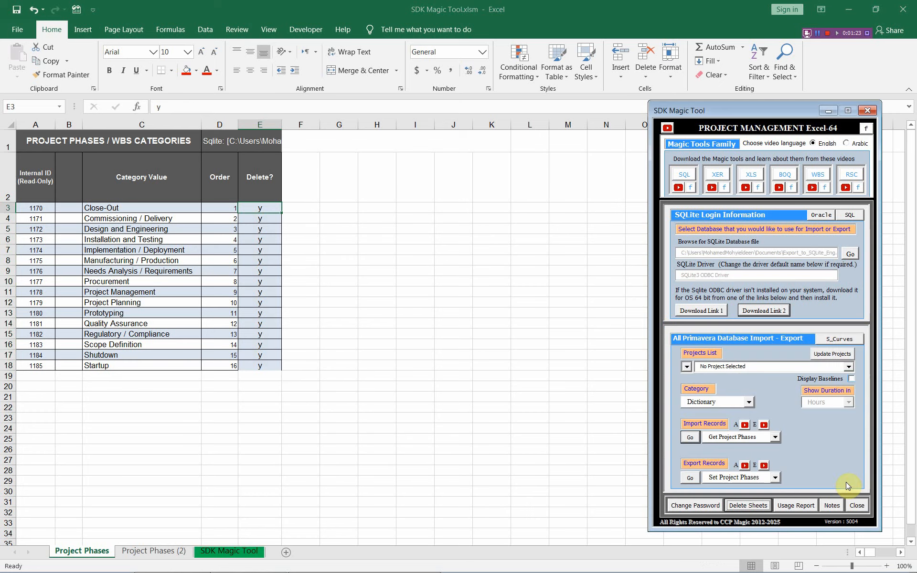
{"action": "left_click", "coordinate": [774, 479]}
{"action": "left_click", "coordinate": [764, 488]}
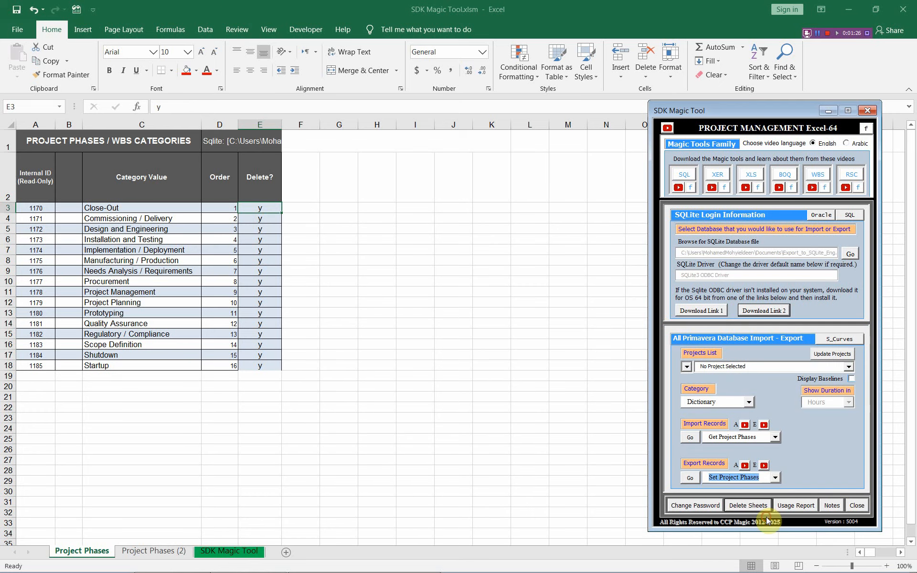
{"action": "left_click", "coordinate": [691, 477]}
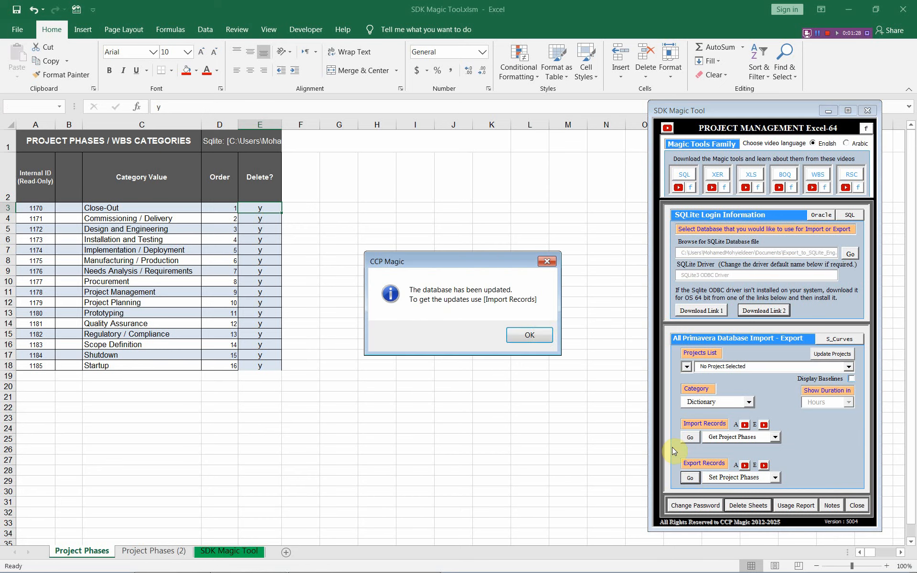
{"action": "left_click", "coordinate": [536, 334]}
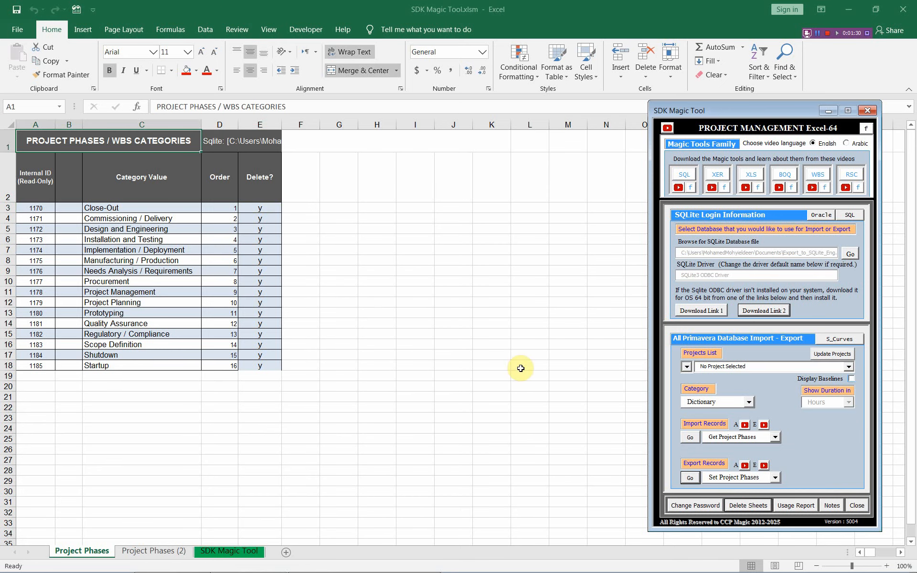
{"action": "left_click", "coordinate": [690, 437]}
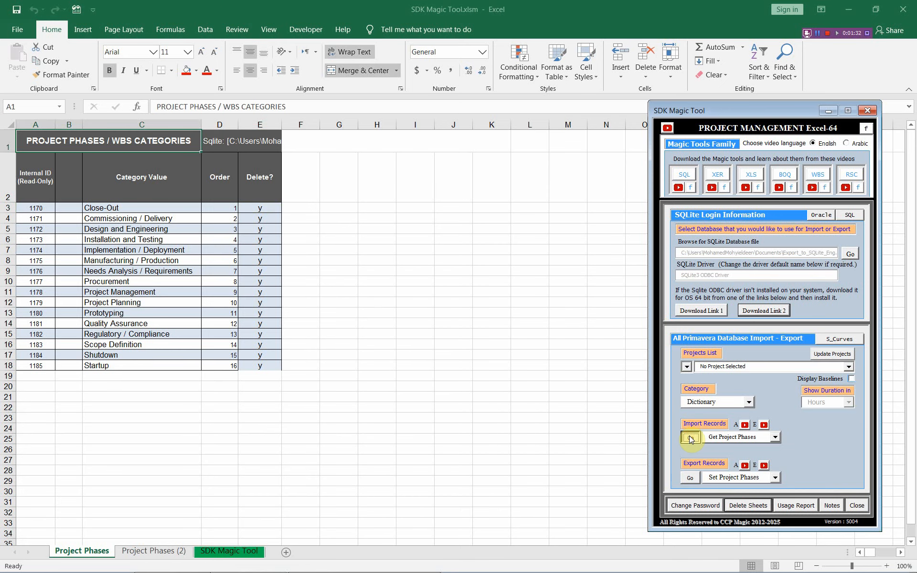
{"action": "left_click", "coordinate": [41, 194]}
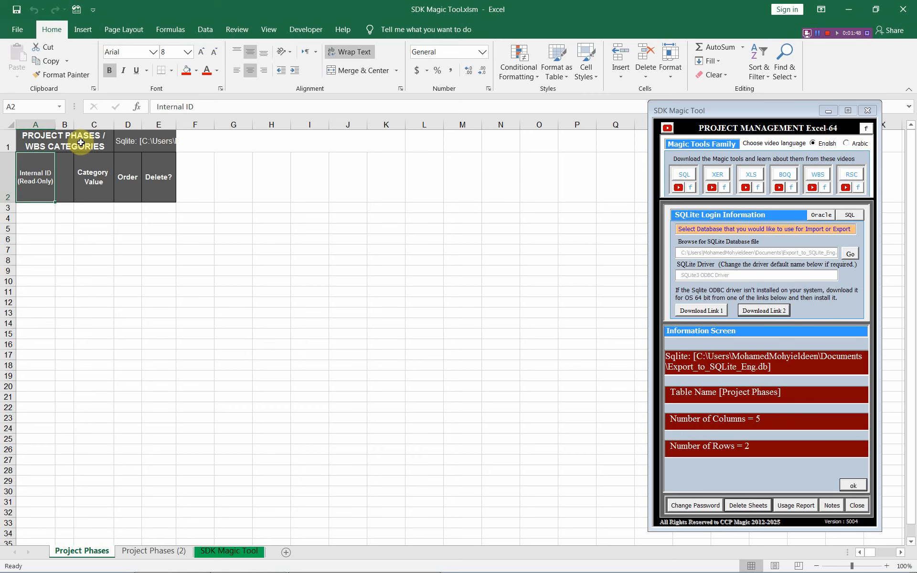
Switch to Primavera P6, refresh its data and check the WBS Categories list in the Admin Categories
{"action": "key", "text": "alt+Tab"}
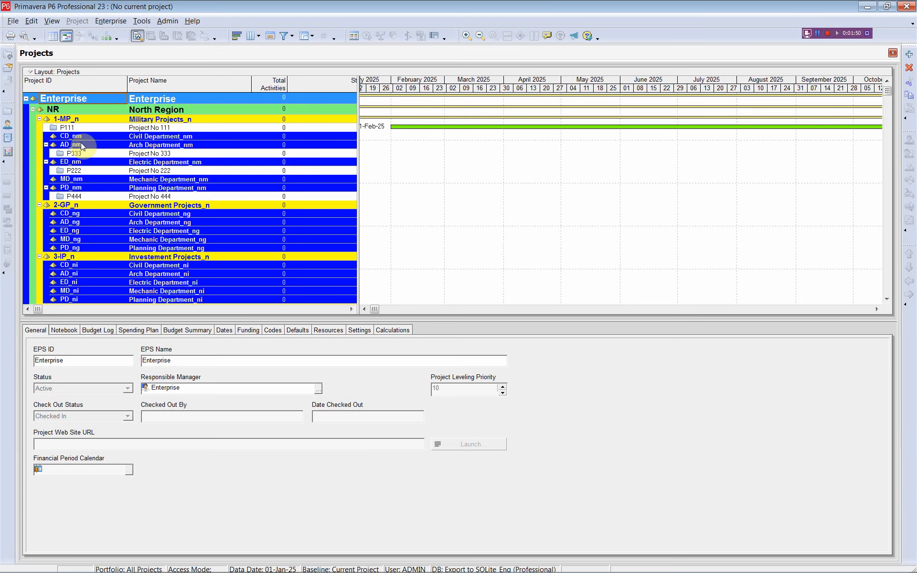
{"action": "left_click", "coordinate": [11, 25]}
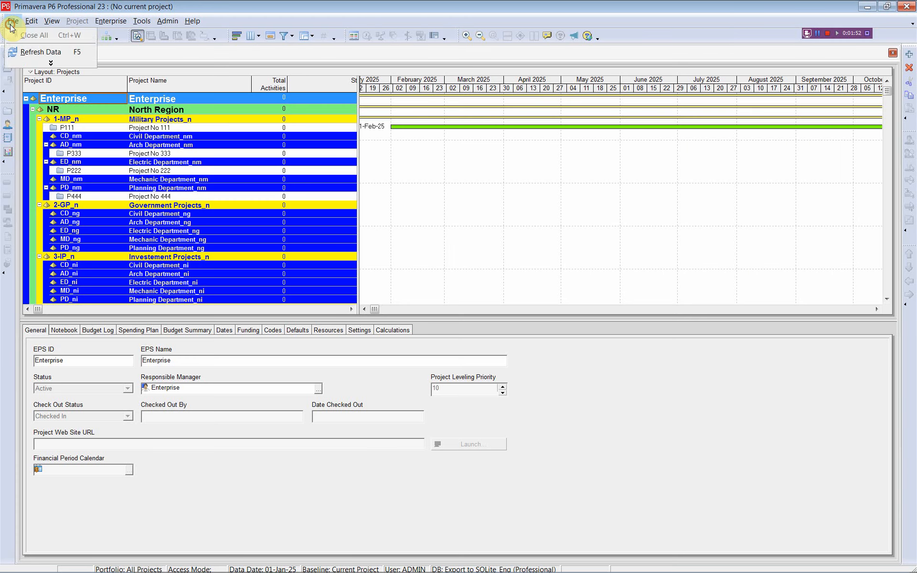
{"action": "left_click", "coordinate": [36, 51]}
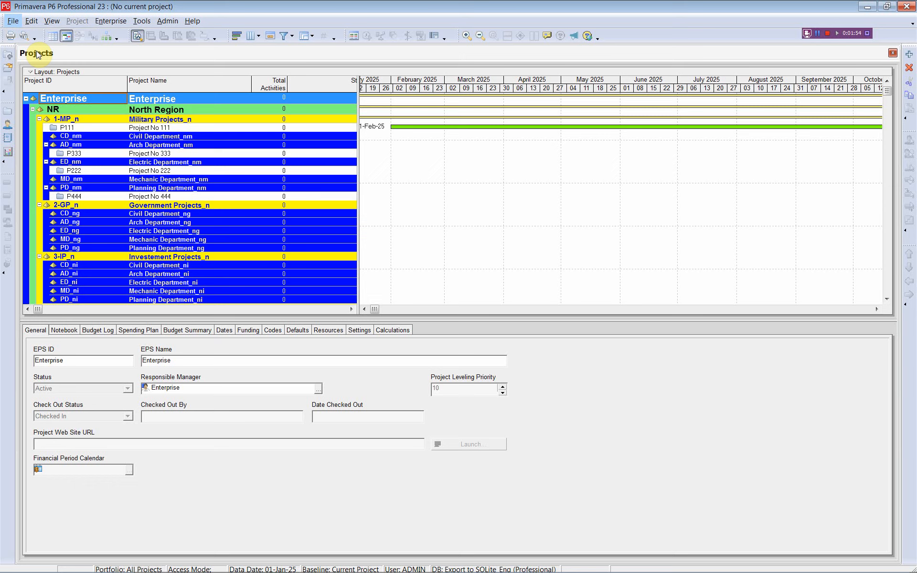
{"action": "left_click", "coordinate": [168, 21]}
{"action": "left_click", "coordinate": [186, 50]}
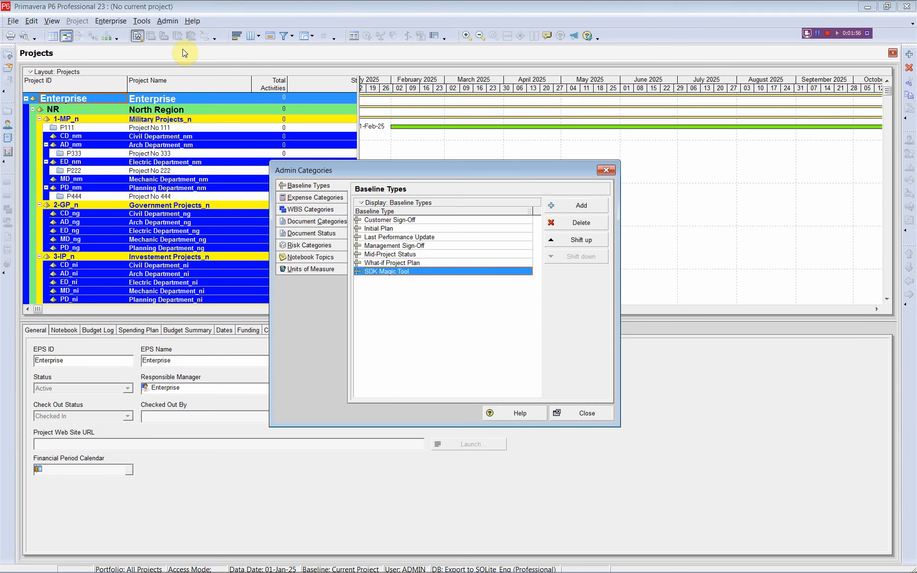
{"action": "left_click", "coordinate": [291, 210]}
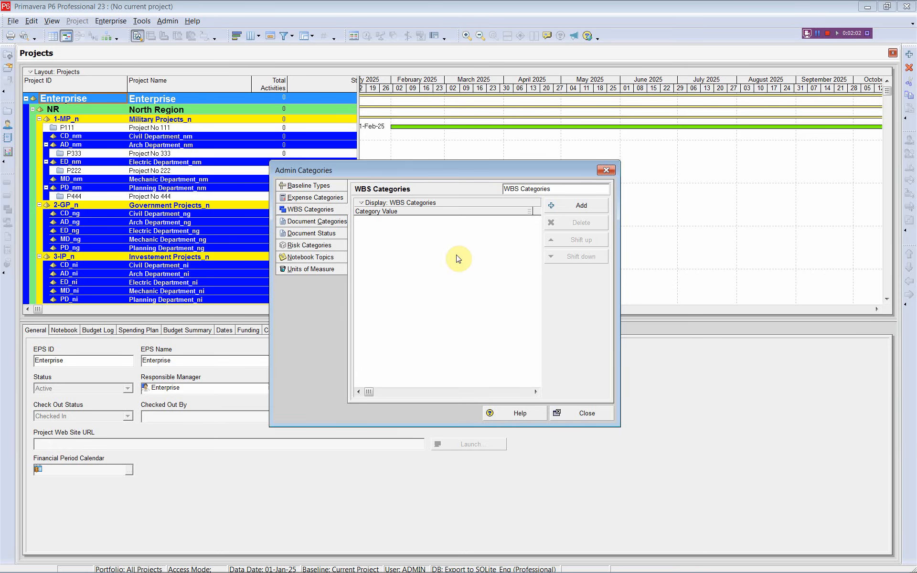
{"action": "left_click", "coordinate": [604, 171]}
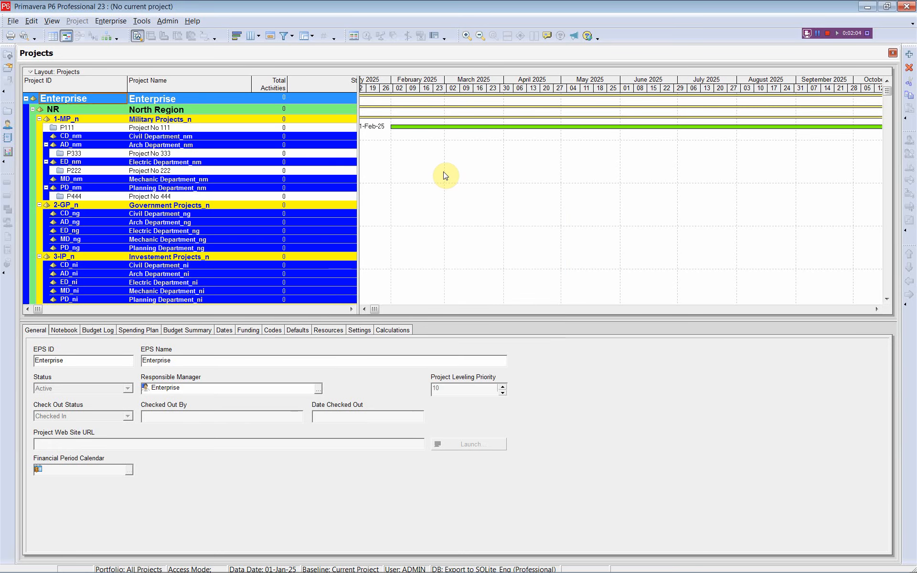
Switch back to Excel and copy A3:E18 from the Project Phases (2) sheet into Project Phases starting at cell A3
{"action": "key", "text": "alt+Tab"}
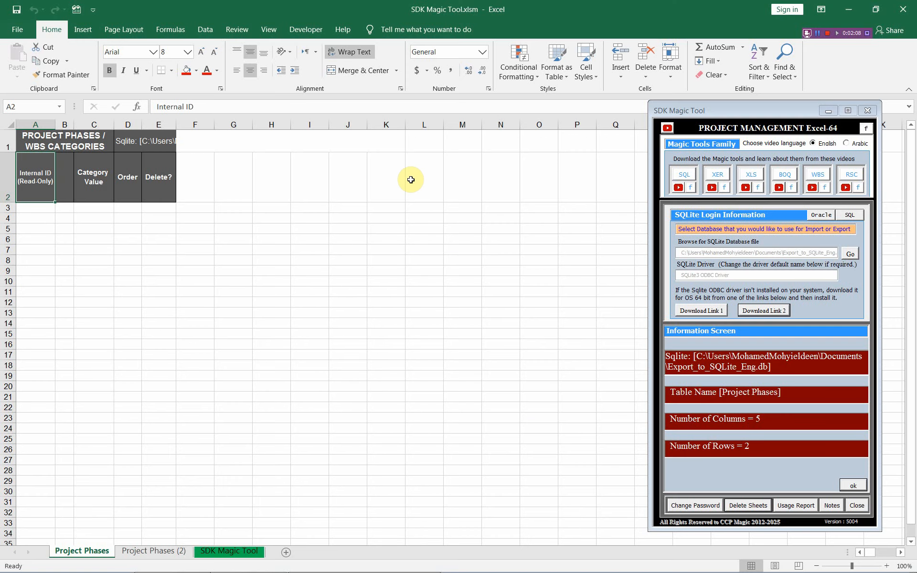
{"action": "left_click", "coordinate": [65, 140]}
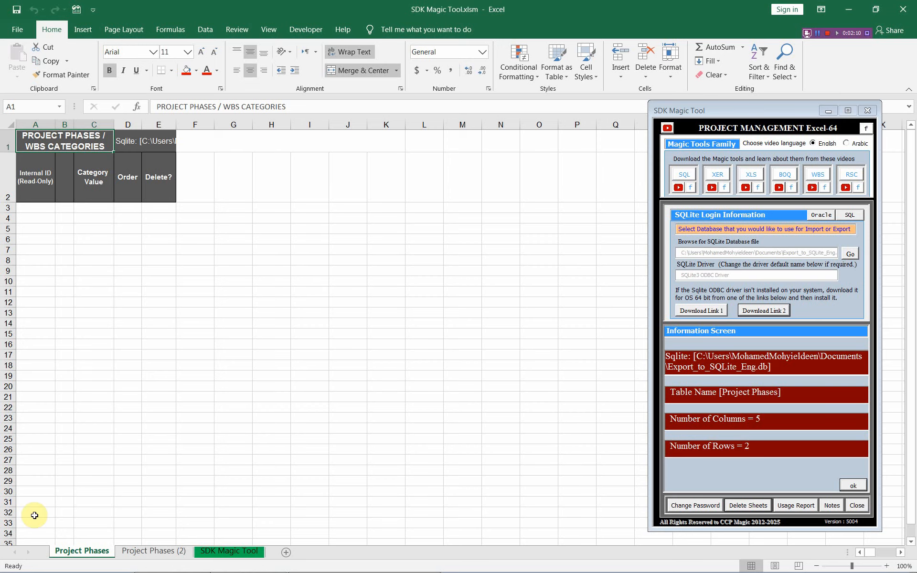
{"action": "left_click", "coordinate": [151, 551]}
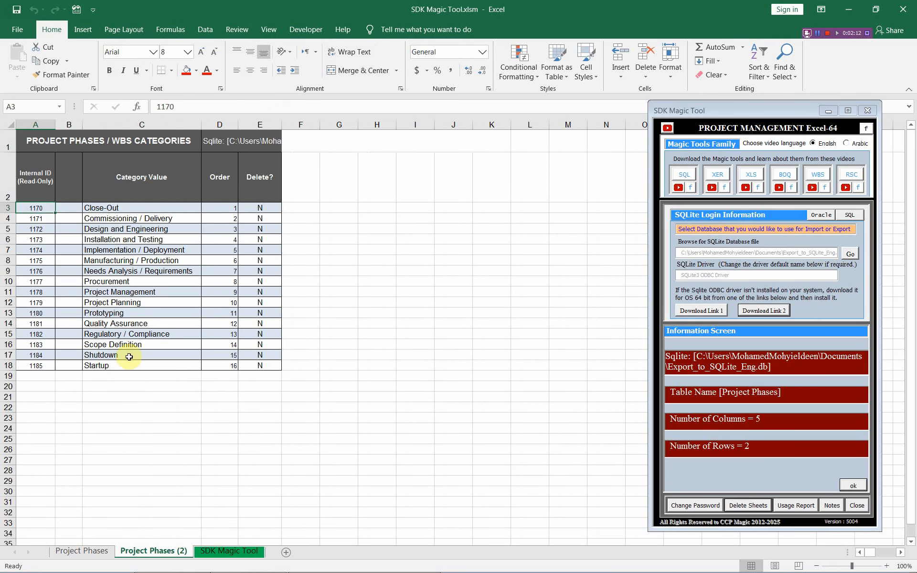
{"action": "left_click_drag", "start_coordinate": [37, 206], "coordinate": [262, 364]}
{"action": "right_click", "coordinate": [196, 282]}
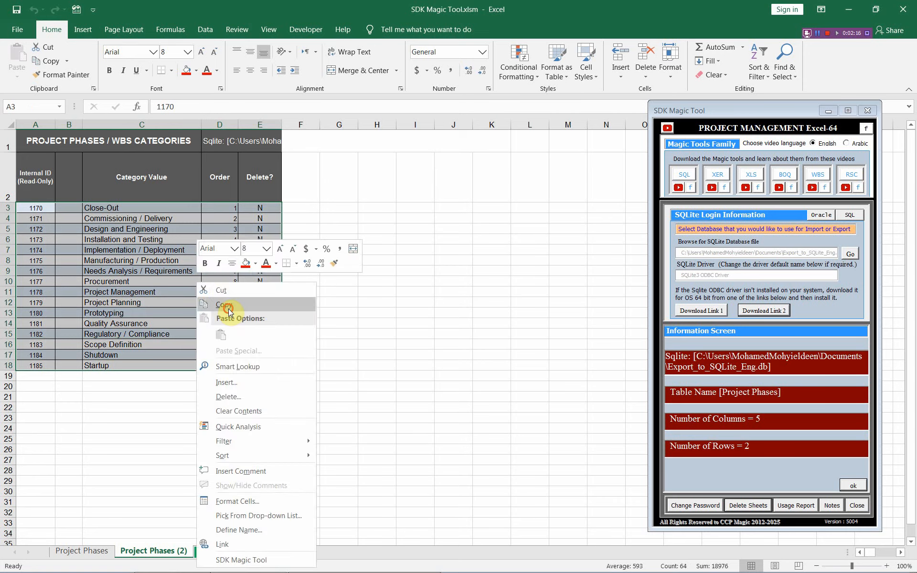
{"action": "left_click", "coordinate": [228, 308]}
{"action": "left_click", "coordinate": [101, 551]}
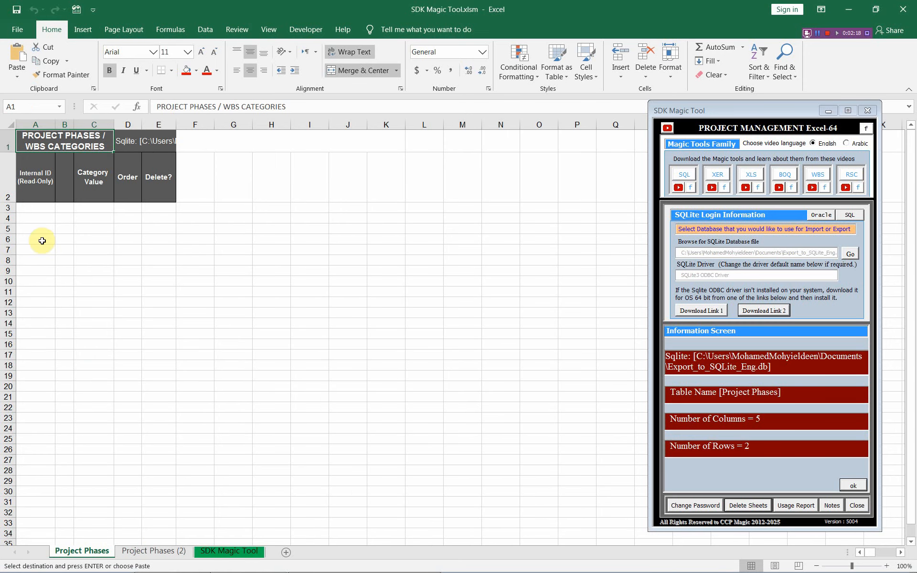
{"action": "left_click", "coordinate": [34, 205]}
{"action": "right_click", "coordinate": [35, 205]}
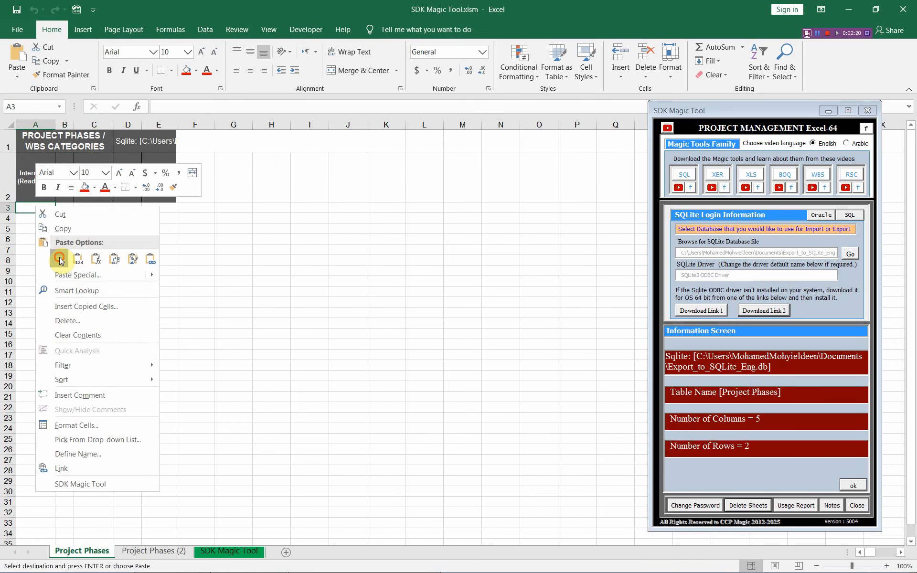
{"action": "left_click", "coordinate": [57, 258]}
Widen the Category Value column to fit the full names and clear the Internal ID values in A3:A18
{"action": "left_click", "coordinate": [110, 125]}
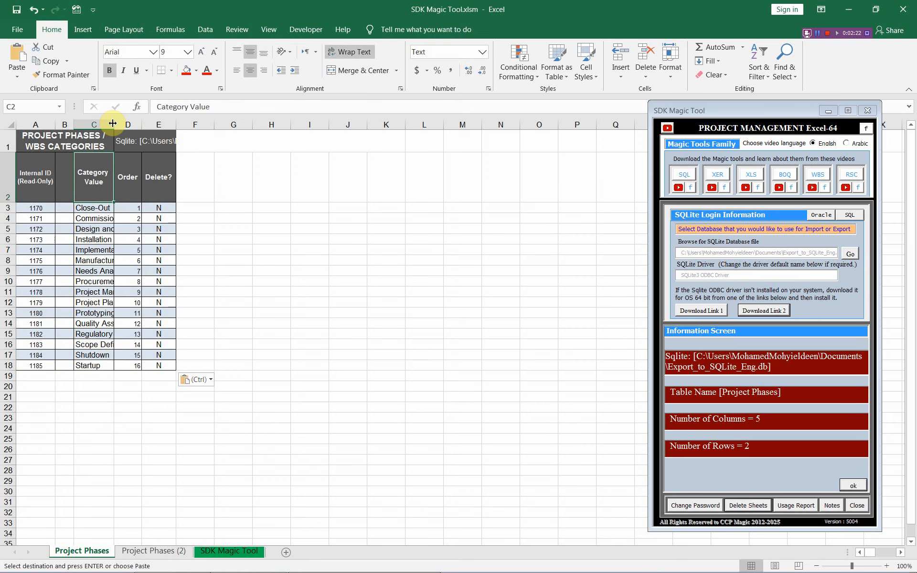
{"action": "left_click_drag", "start_coordinate": [114, 124], "coordinate": [210, 123]}
{"action": "left_click_drag", "start_coordinate": [38, 206], "coordinate": [42, 367]}
{"action": "key", "text": "Delete"}
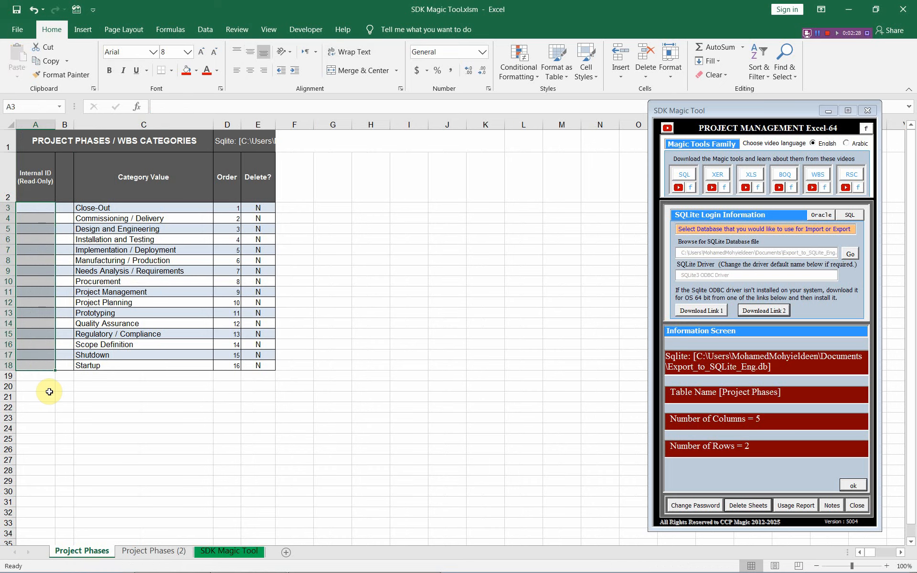
{"action": "left_click", "coordinate": [96, 207]}
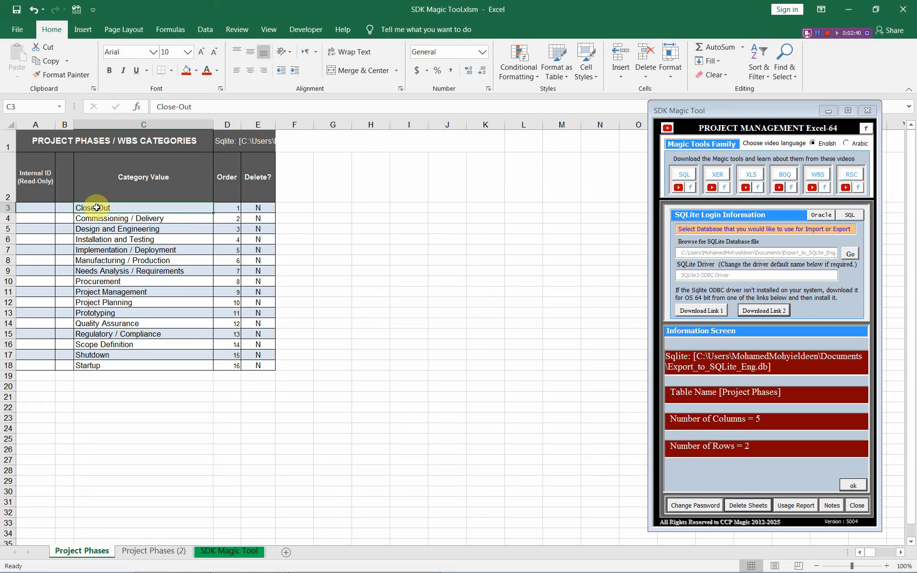
{"action": "left_click", "coordinate": [227, 207]}
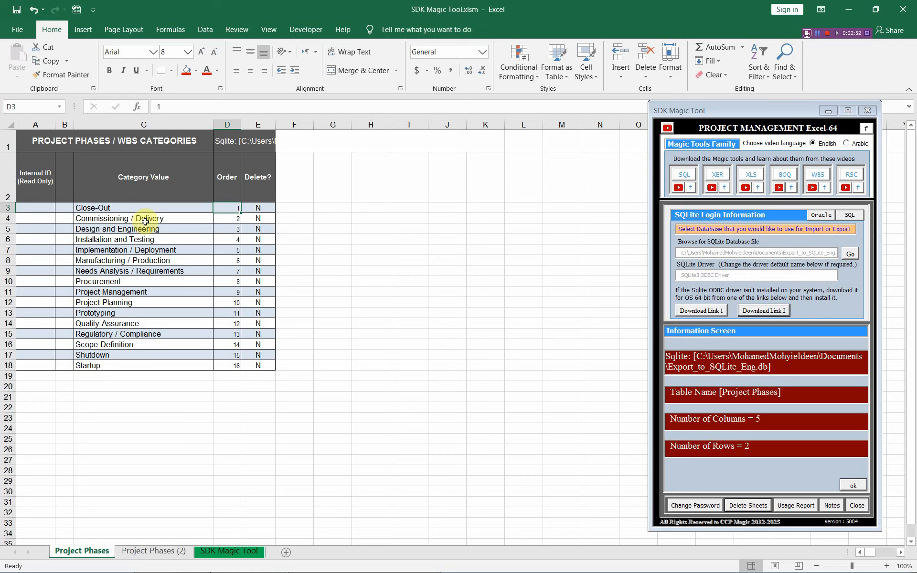
{"action": "left_click_drag", "start_coordinate": [222, 206], "coordinate": [231, 364]}
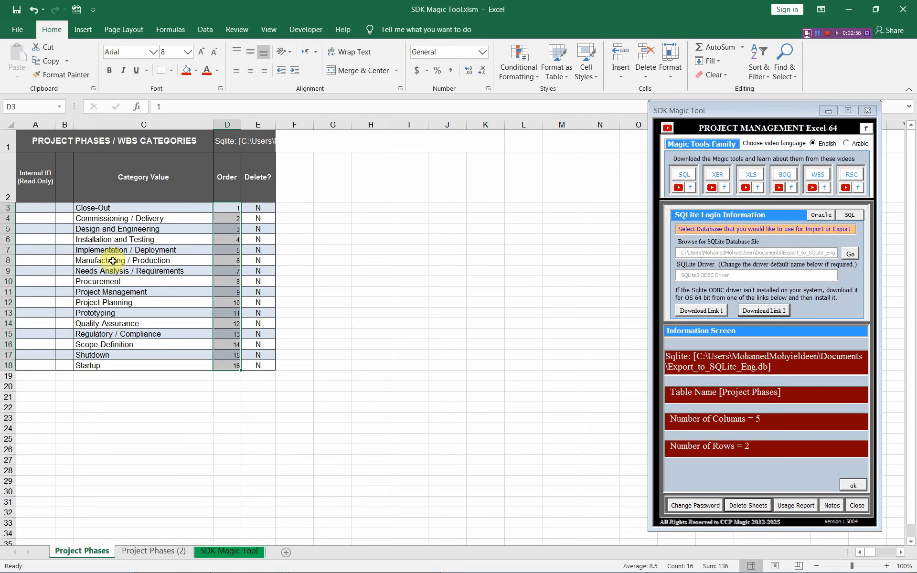
{"action": "left_click", "coordinate": [105, 209]}
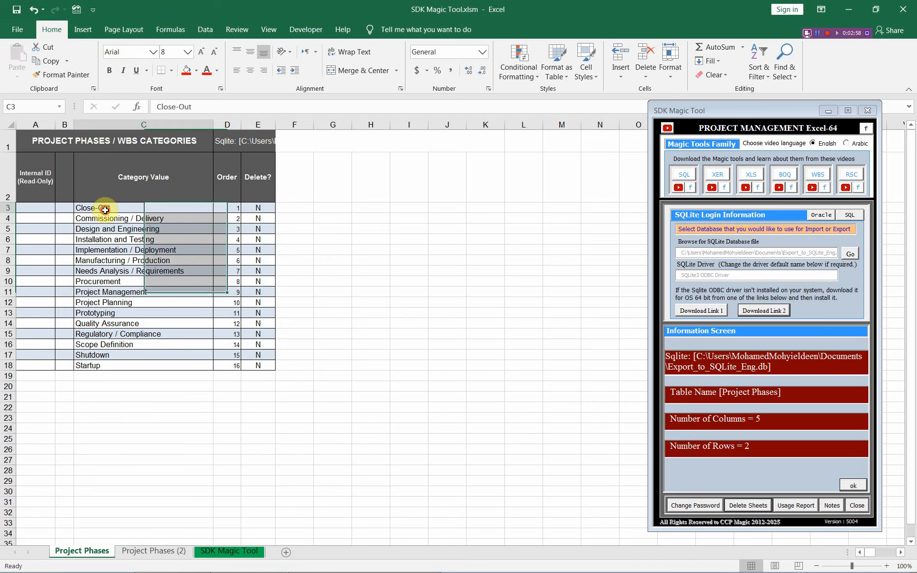
Export the categories without IDs using Set Project Phases, re-import them with Get Project Phases and select the Internal IDs in A3:A18
{"action": "left_click", "coordinate": [848, 483]}
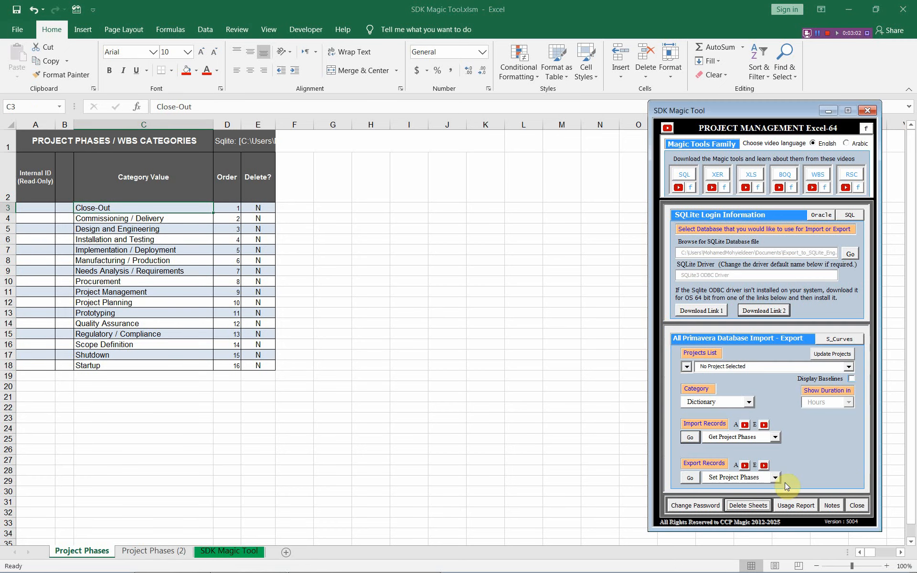
{"action": "left_click", "coordinate": [690, 479]}
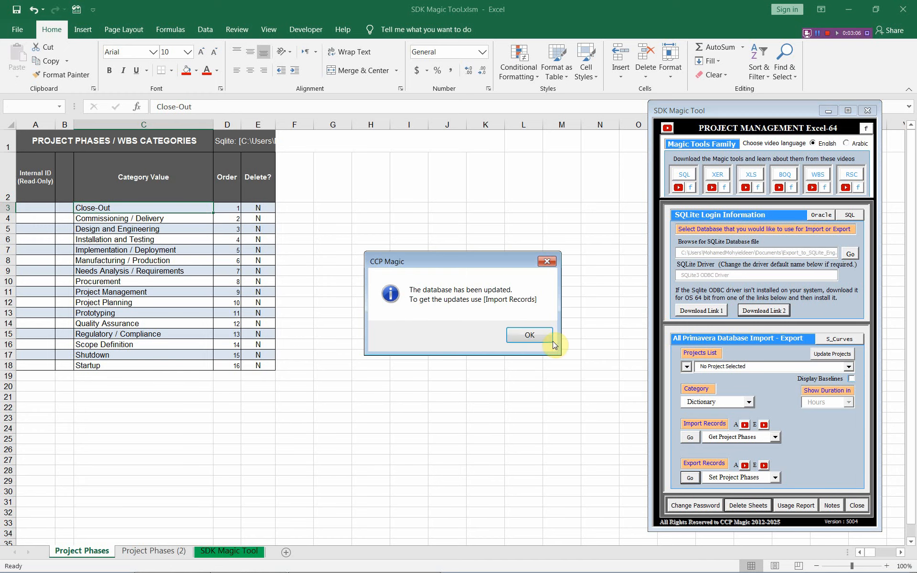
{"action": "left_click", "coordinate": [527, 333]}
{"action": "left_click", "coordinate": [690, 438]}
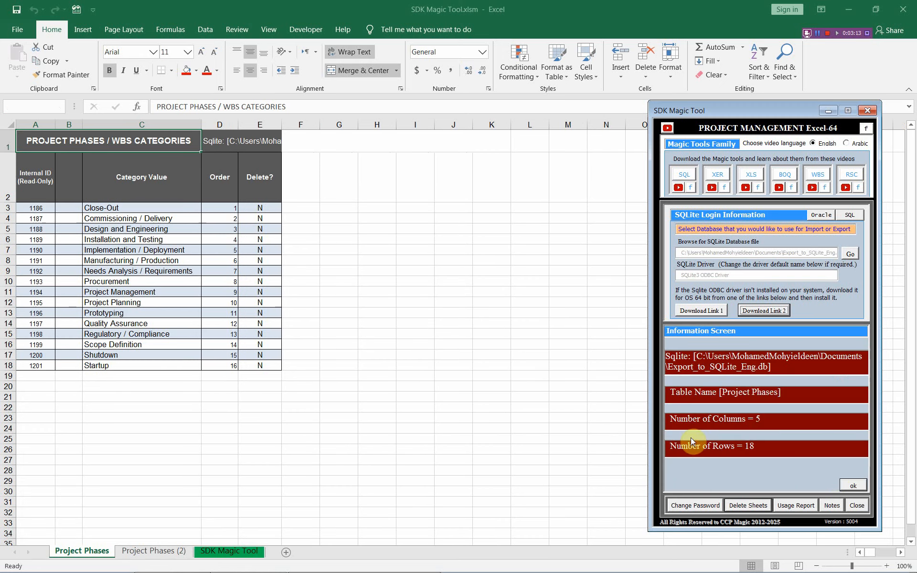
{"action": "left_click", "coordinate": [853, 484]}
{"action": "left_click_drag", "start_coordinate": [28, 210], "coordinate": [34, 367]}
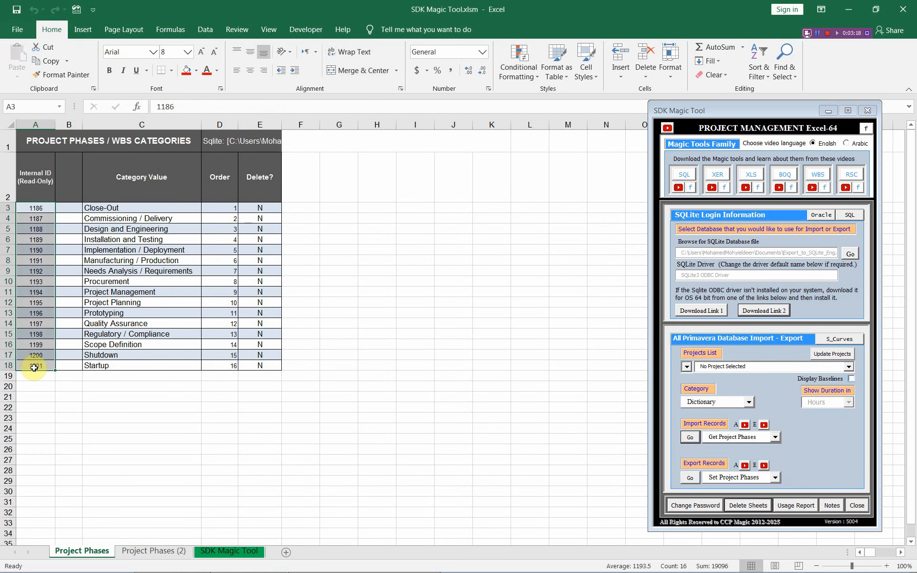
Switch to Primavera P6, refresh its data and check the re-created WBS Categories in the Admin Categories
{"action": "key", "text": "alt+Tab"}
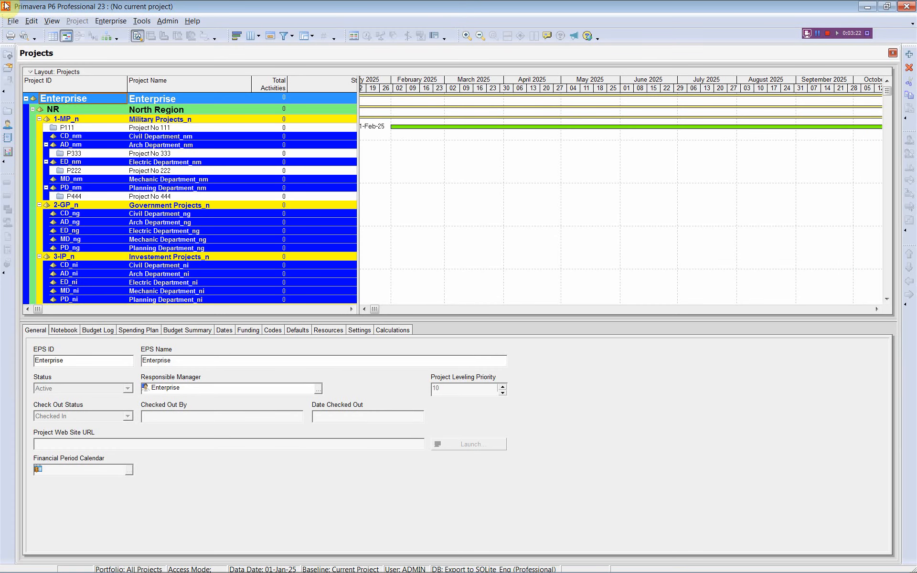
{"action": "left_click", "coordinate": [12, 21]}
{"action": "left_click", "coordinate": [36, 51]}
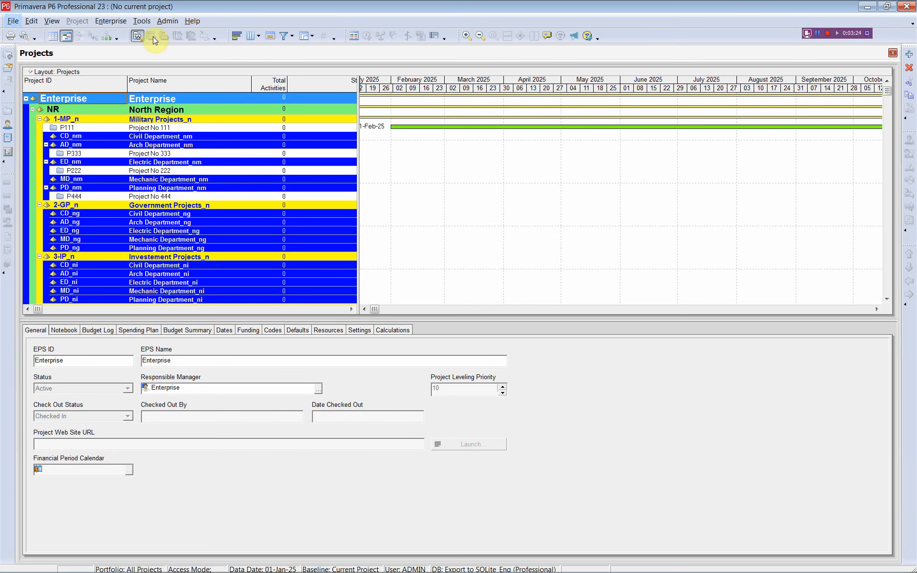
{"action": "left_click", "coordinate": [167, 21]}
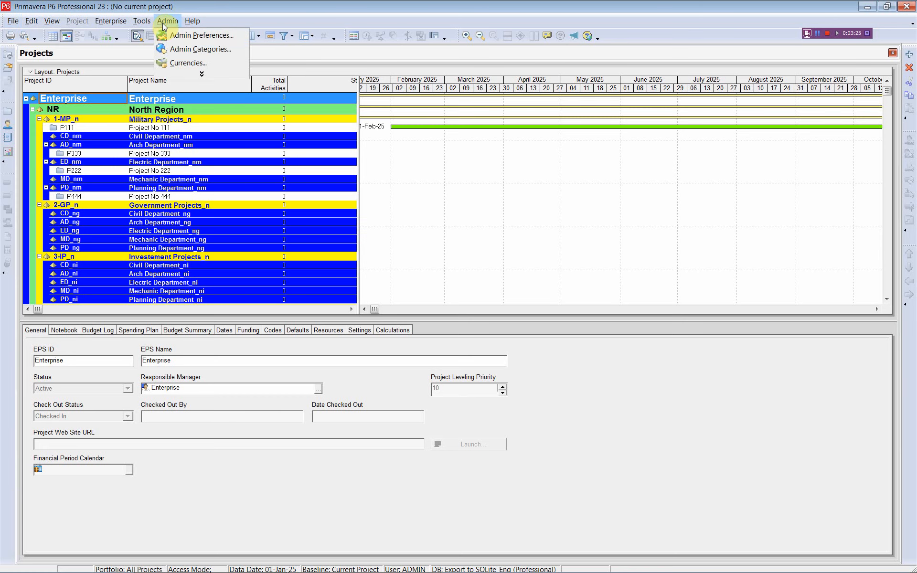
{"action": "left_click", "coordinate": [185, 48]}
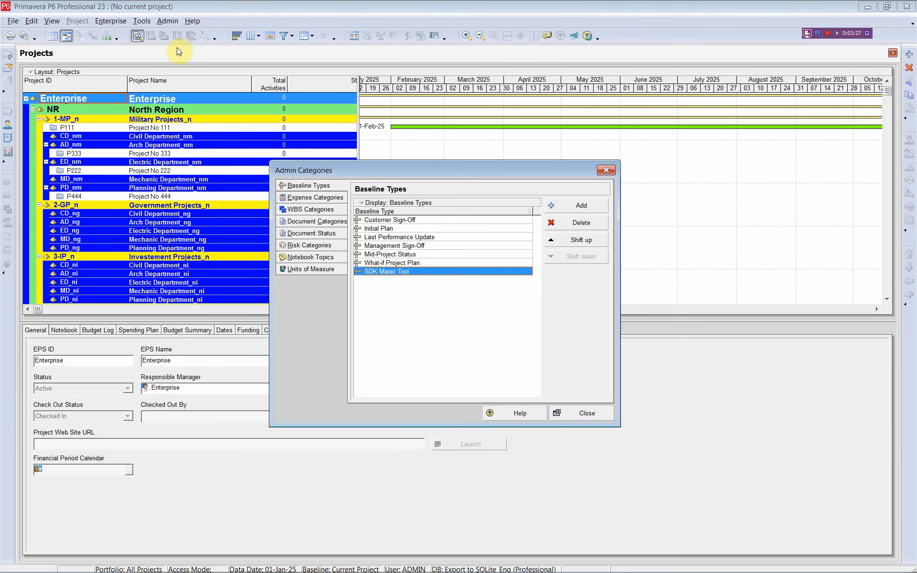
{"action": "left_click", "coordinate": [300, 210]}
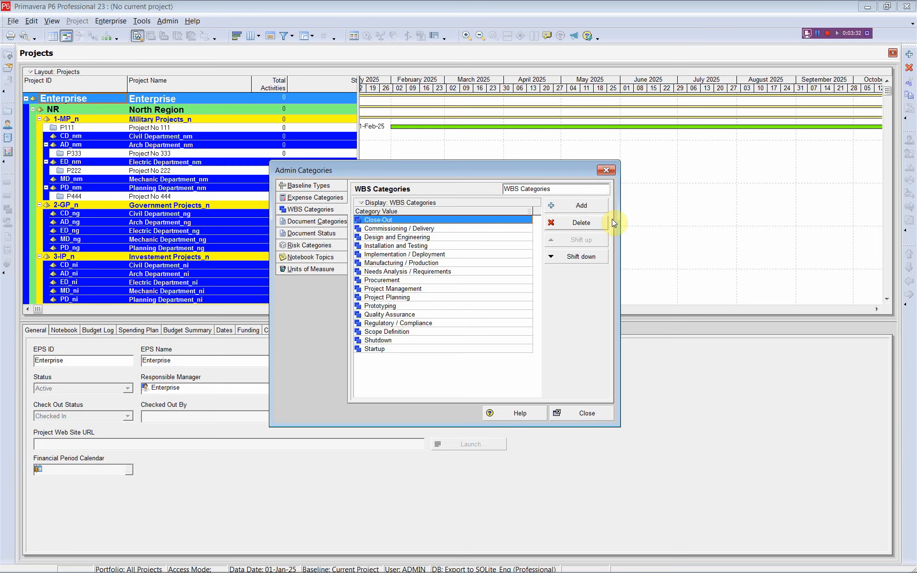
{"action": "left_click", "coordinate": [606, 170]}
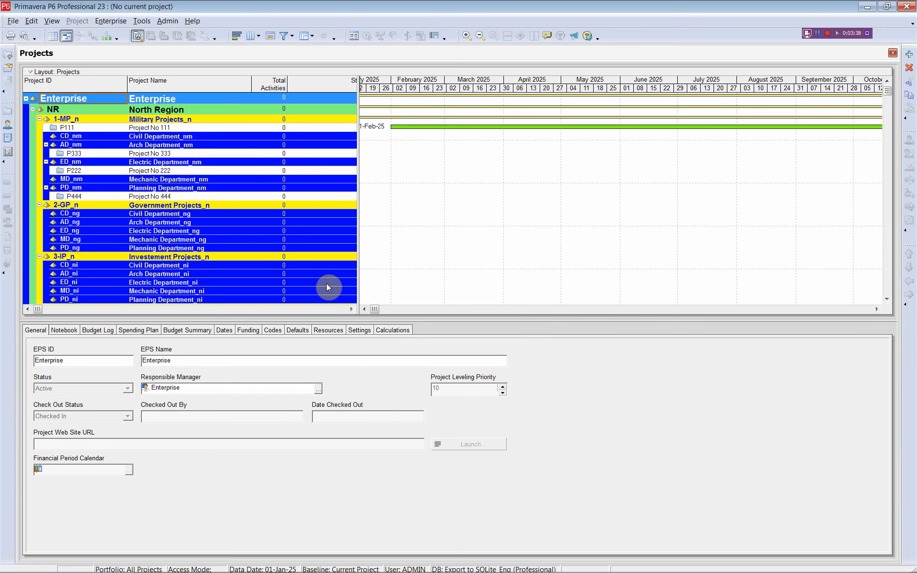
Switch back to Excel and add a category named SDK Magic Tool with order 17 in row 19 of Project Phases
{"action": "key", "text": "alt+Tab"}
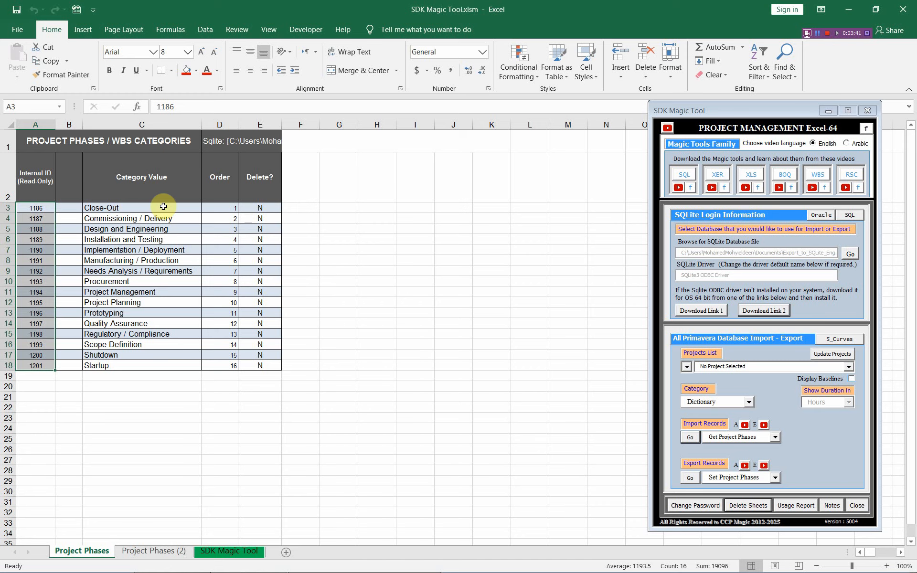
{"action": "left_click", "coordinate": [163, 206]}
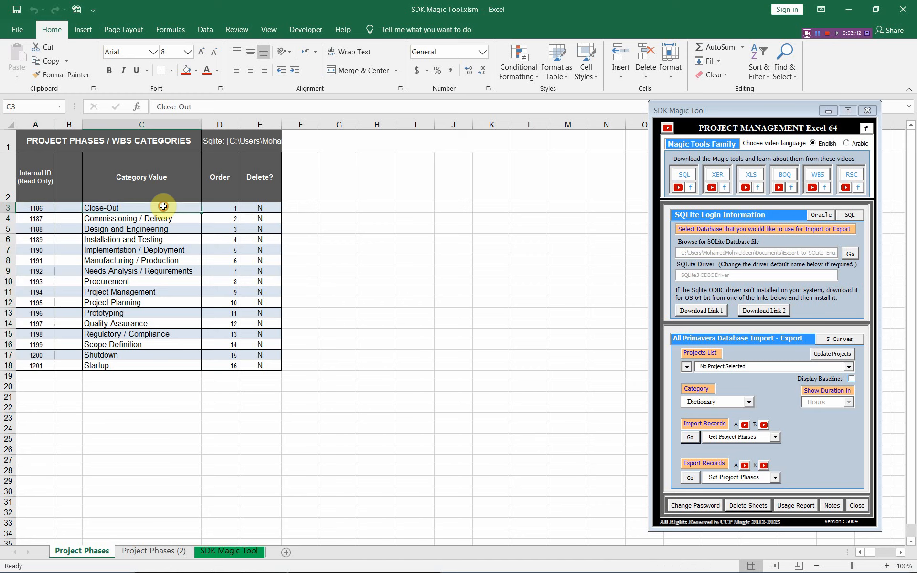
{"action": "left_click", "coordinate": [120, 377]}
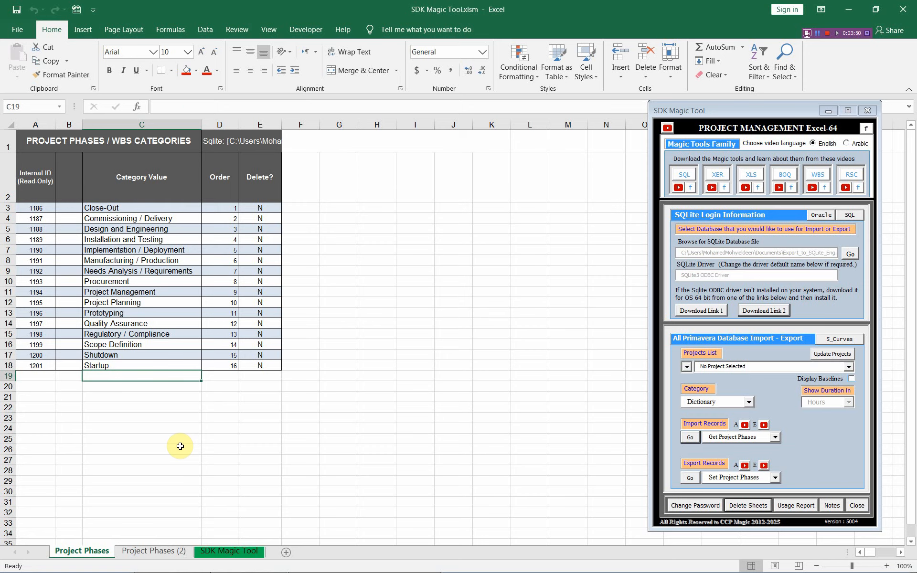
{"action": "type", "text": "SDK "}
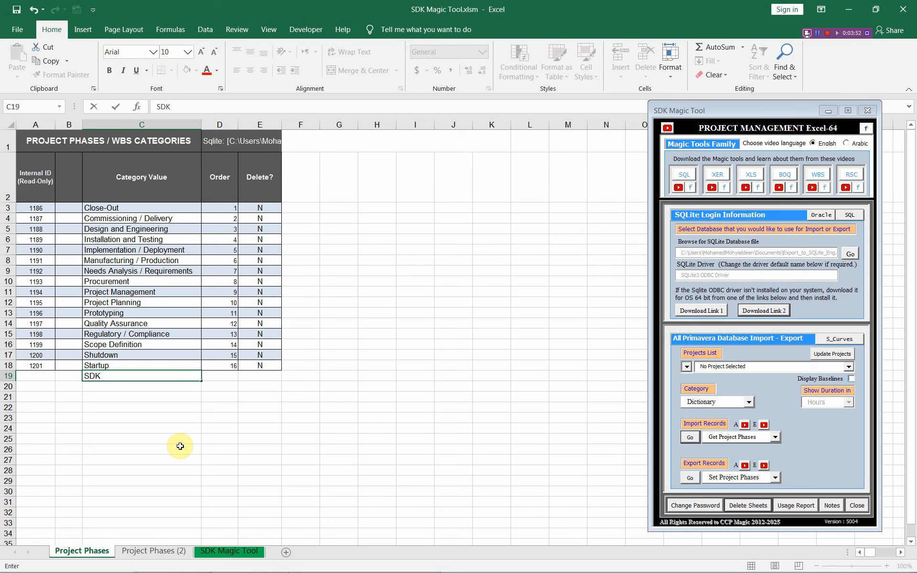
{"action": "type", "text": "Magic Tool"}
{"action": "left_click", "coordinate": [224, 375]}
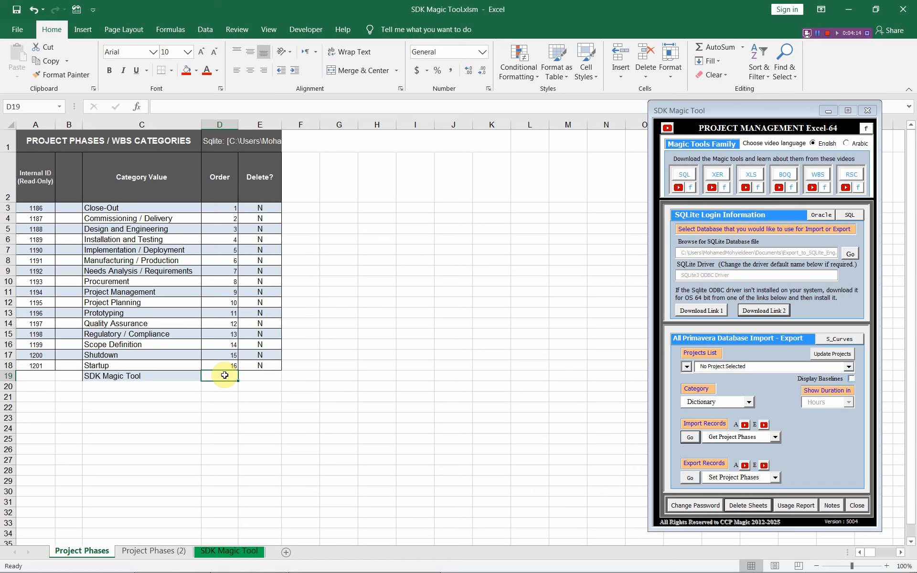
{"action": "type", "text": "17"}
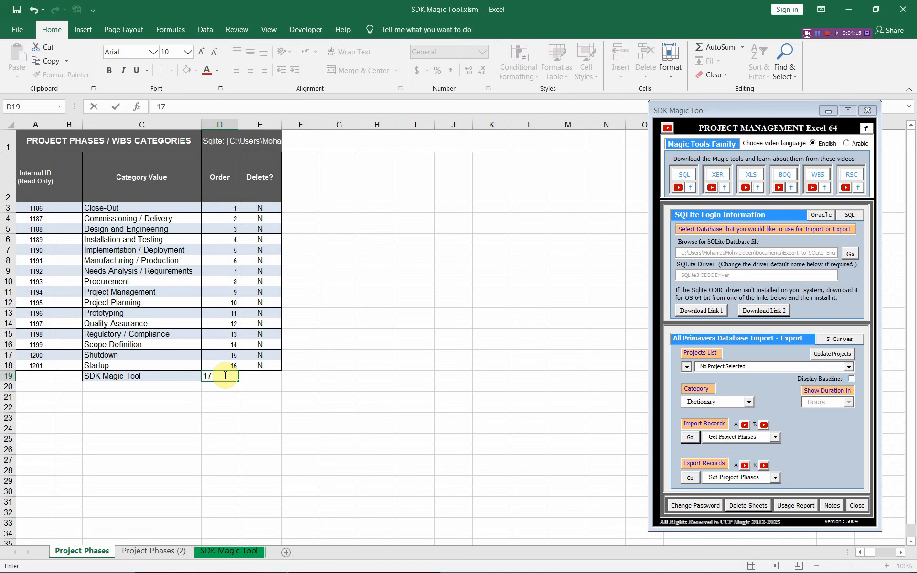
{"action": "left_click", "coordinate": [192, 374]}
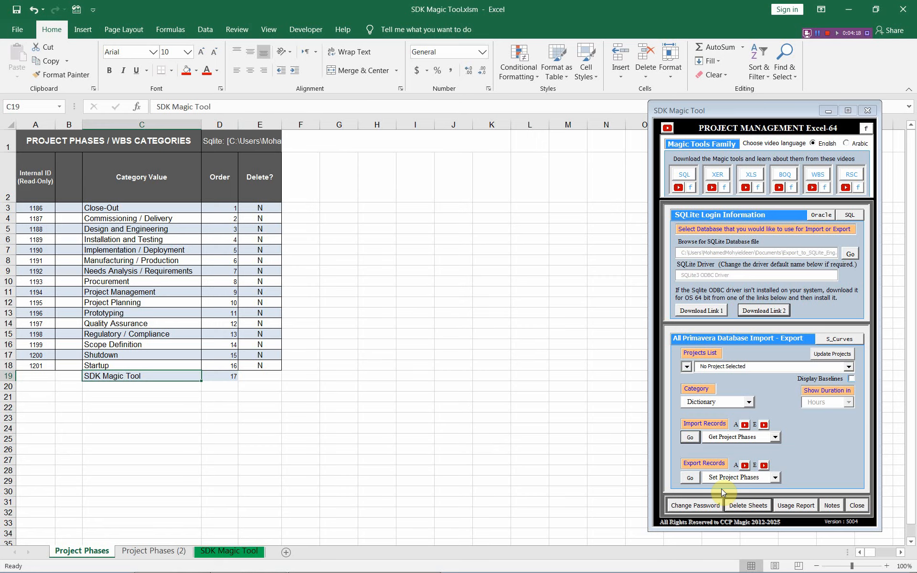
Export the SDK Magic Tool category with Set Project Phases and re-import the records with Get Project Phases
{"action": "left_click", "coordinate": [691, 478]}
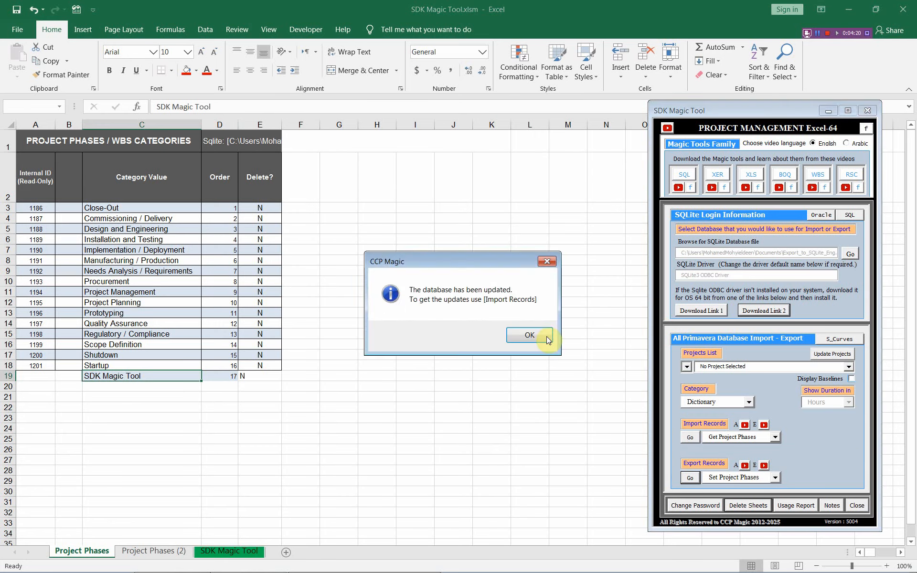
{"action": "left_click", "coordinate": [541, 335]}
{"action": "left_click", "coordinate": [691, 438]}
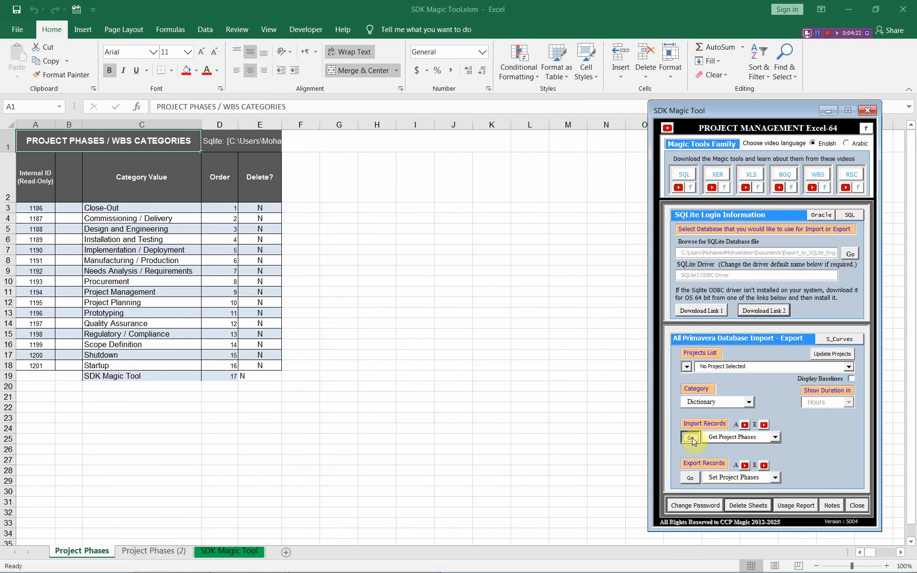
{"action": "left_click", "coordinate": [110, 374]}
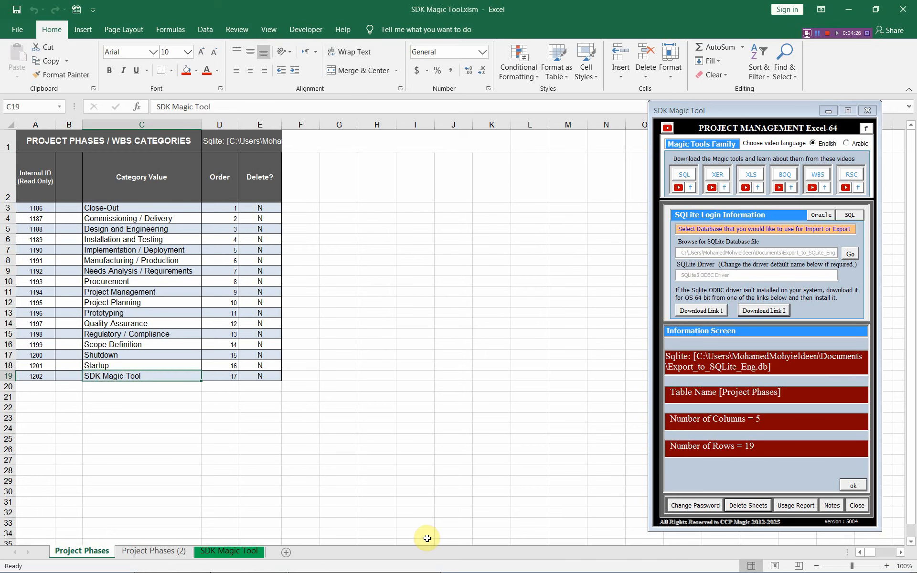
{"action": "left_click", "coordinate": [853, 485]}
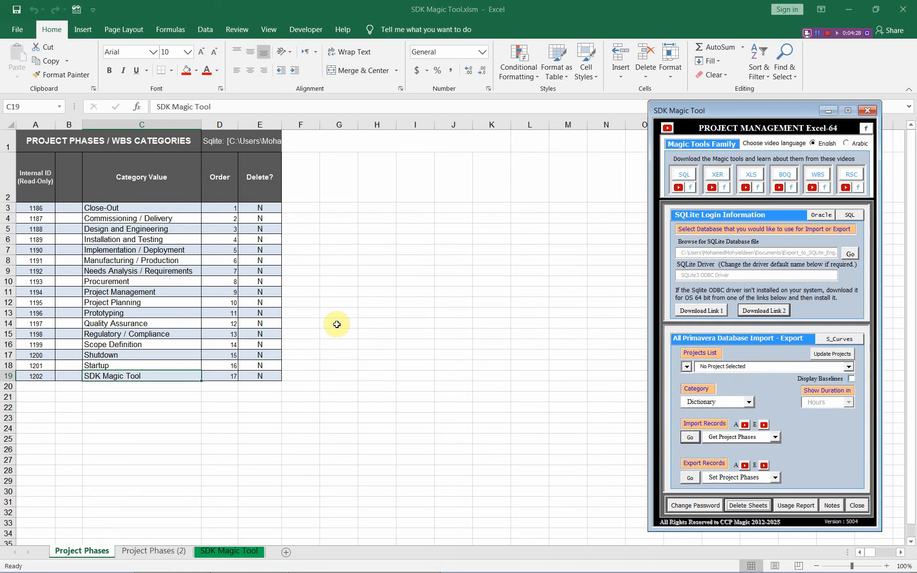
Switch to Primavera P6, refresh its data, check the SDK Magic Tool entry in the WBS Categories and return to Excel
{"action": "key", "text": "alt+Tab"}
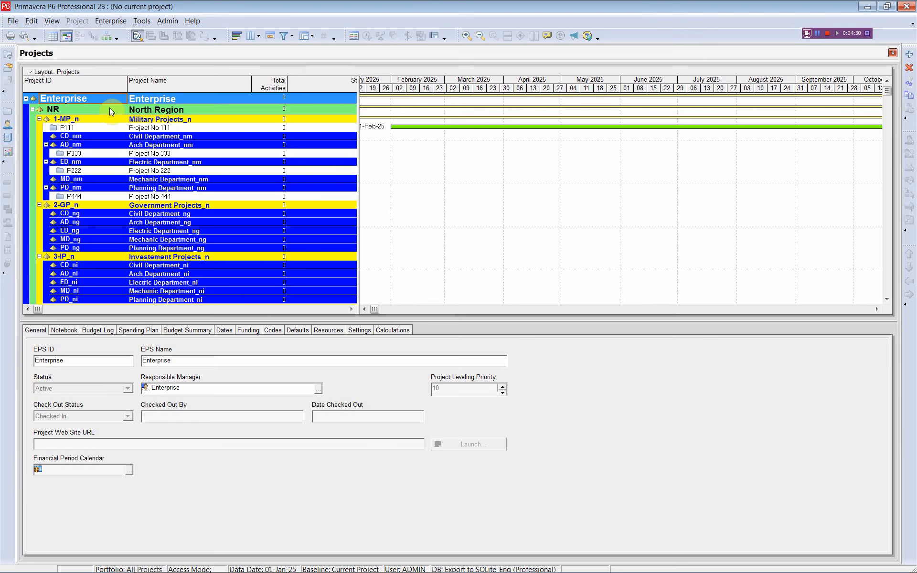
{"action": "left_click", "coordinate": [13, 21]}
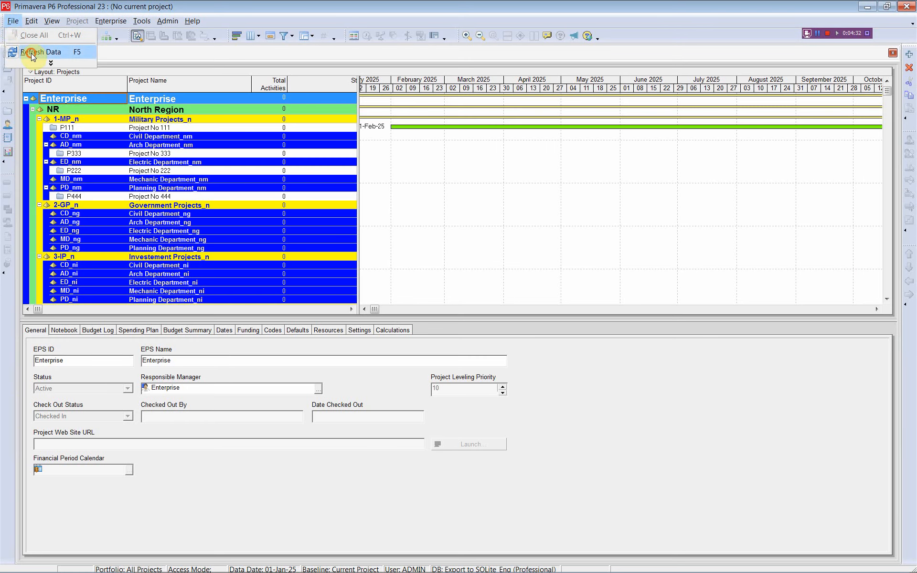
{"action": "left_click", "coordinate": [29, 51]}
{"action": "left_click", "coordinate": [167, 21]}
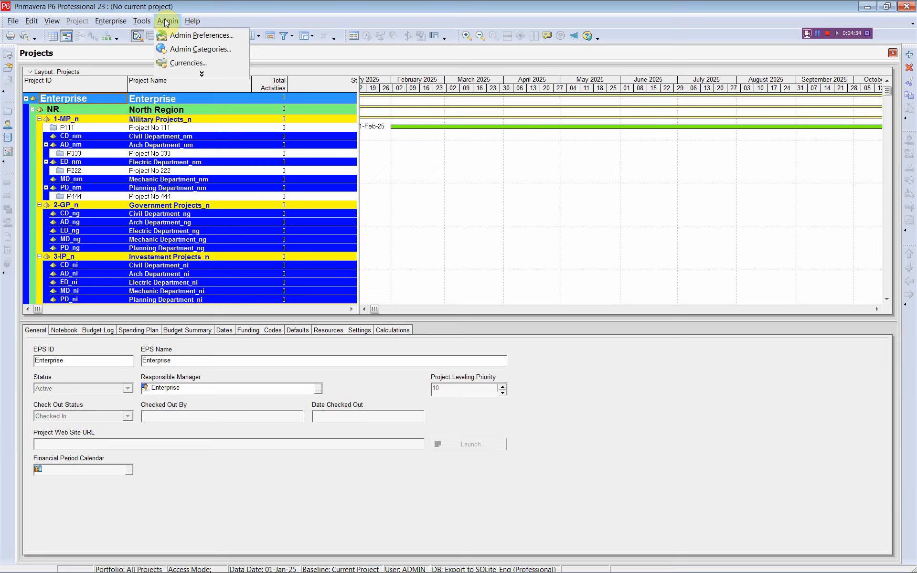
{"action": "left_click", "coordinate": [201, 48]}
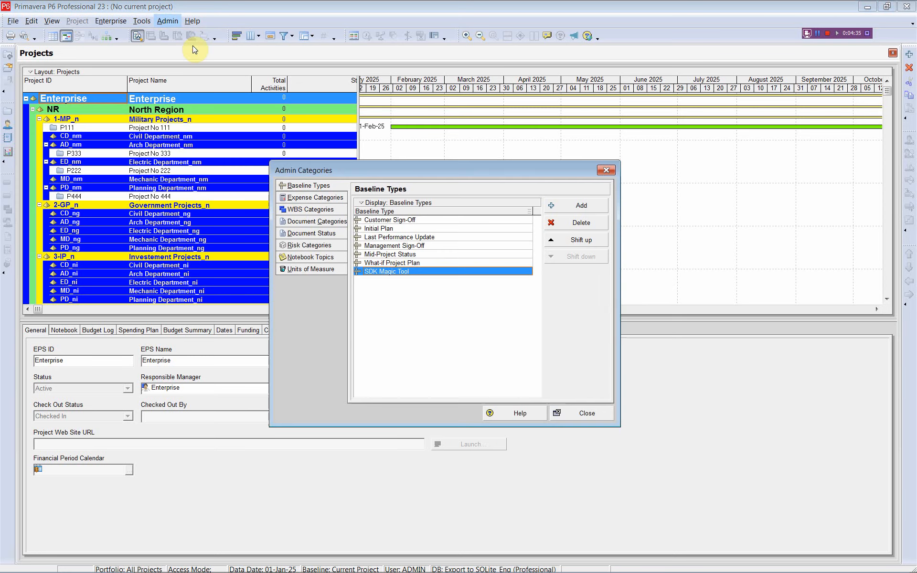
{"action": "left_click", "coordinate": [308, 209]}
{"action": "left_click", "coordinate": [431, 359]}
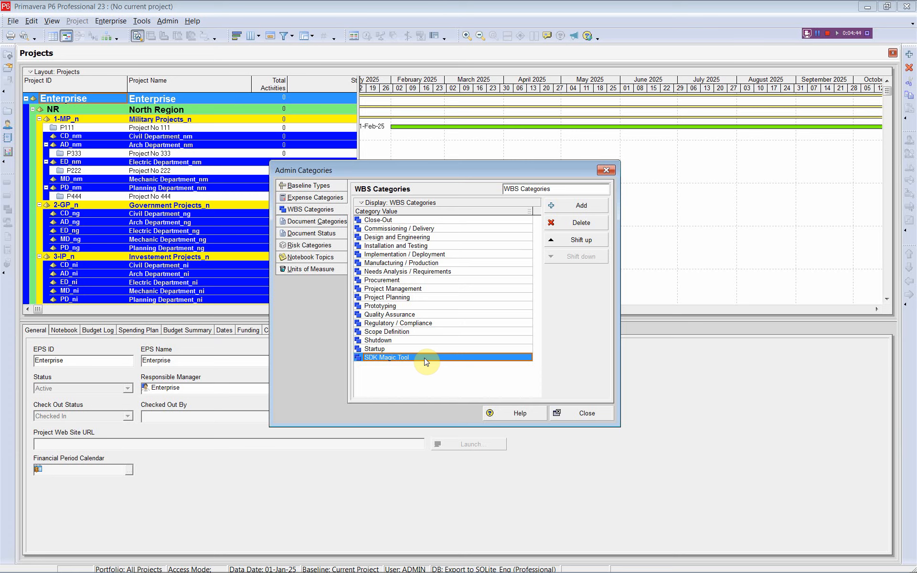
{"action": "left_click", "coordinate": [607, 170]}
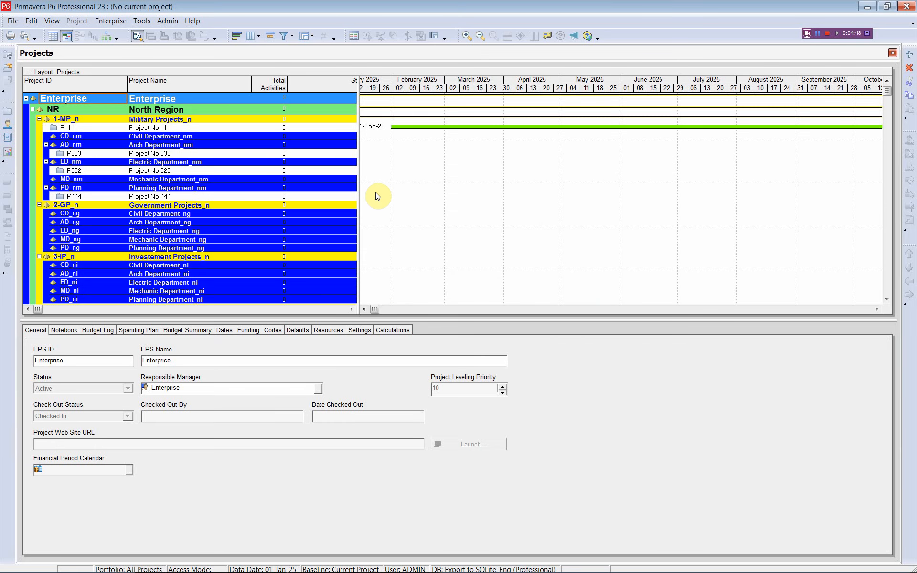
{"action": "key", "text": "alt+Tab"}
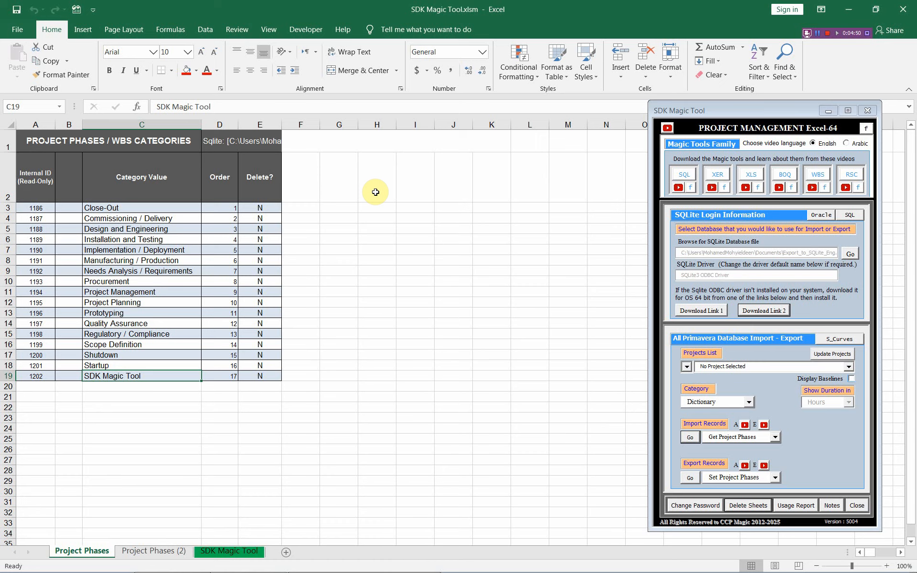